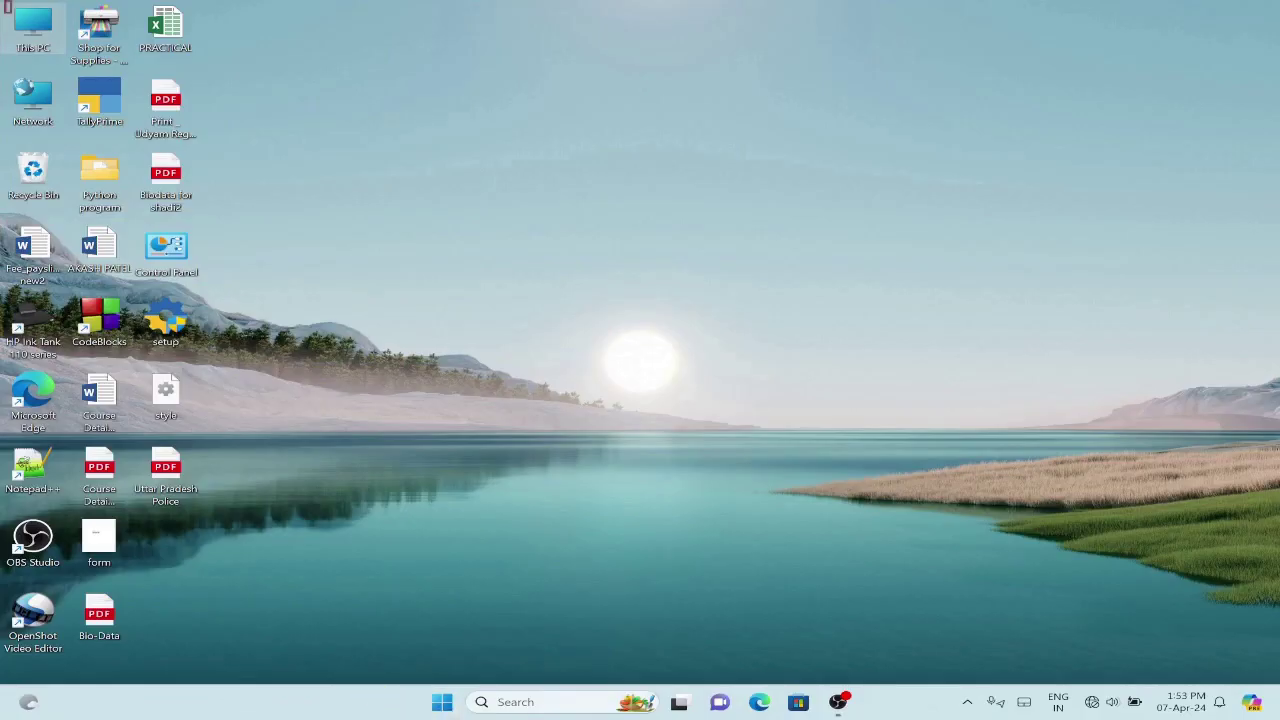
pyautogui.moveTo(6, 5); pyautogui.dragTo(1278, 684)
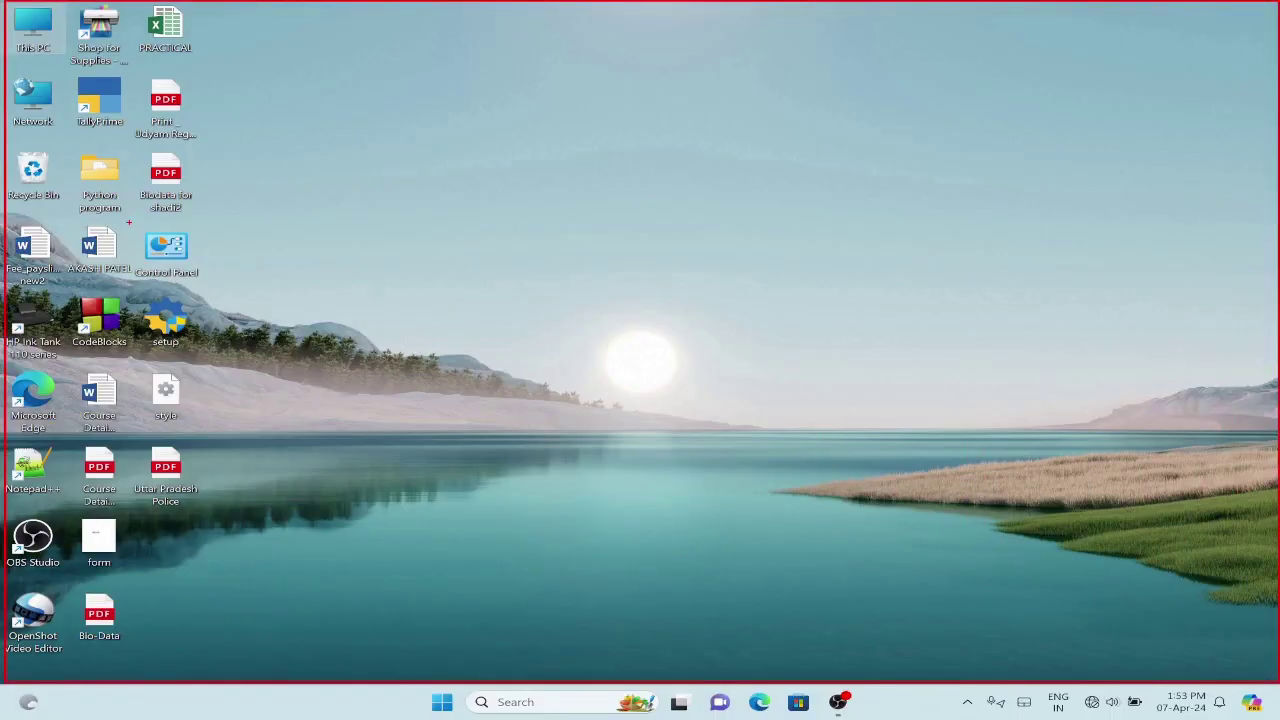
pyautogui.moveTo(129, 225)
pyautogui.mouseDown()
pyautogui.moveTo(192, 290)
pyautogui.moveTo(212, 290)
pyautogui.mouseUp()
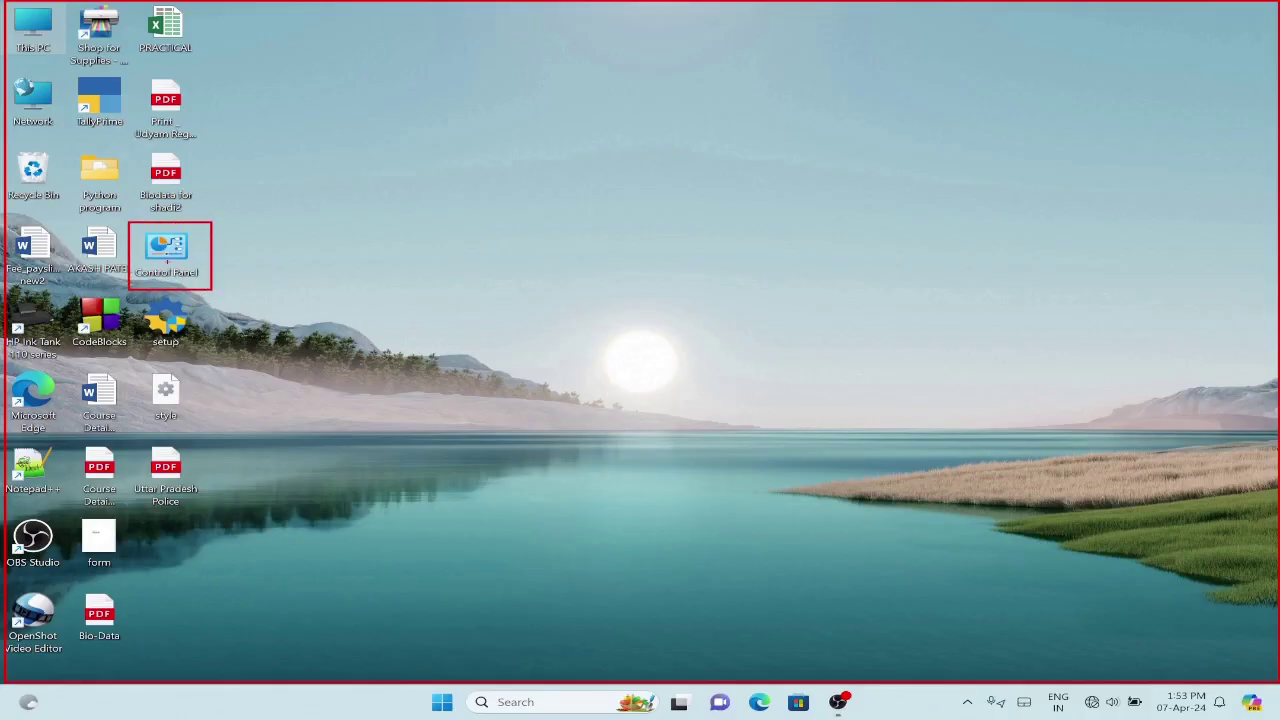
pyautogui.press('Escape')
# Step: Move the Control Panel icon into the empty desktop area and back beside the other icons
pyautogui.moveTo(174, 252); pyautogui.dragTo(443, 183)
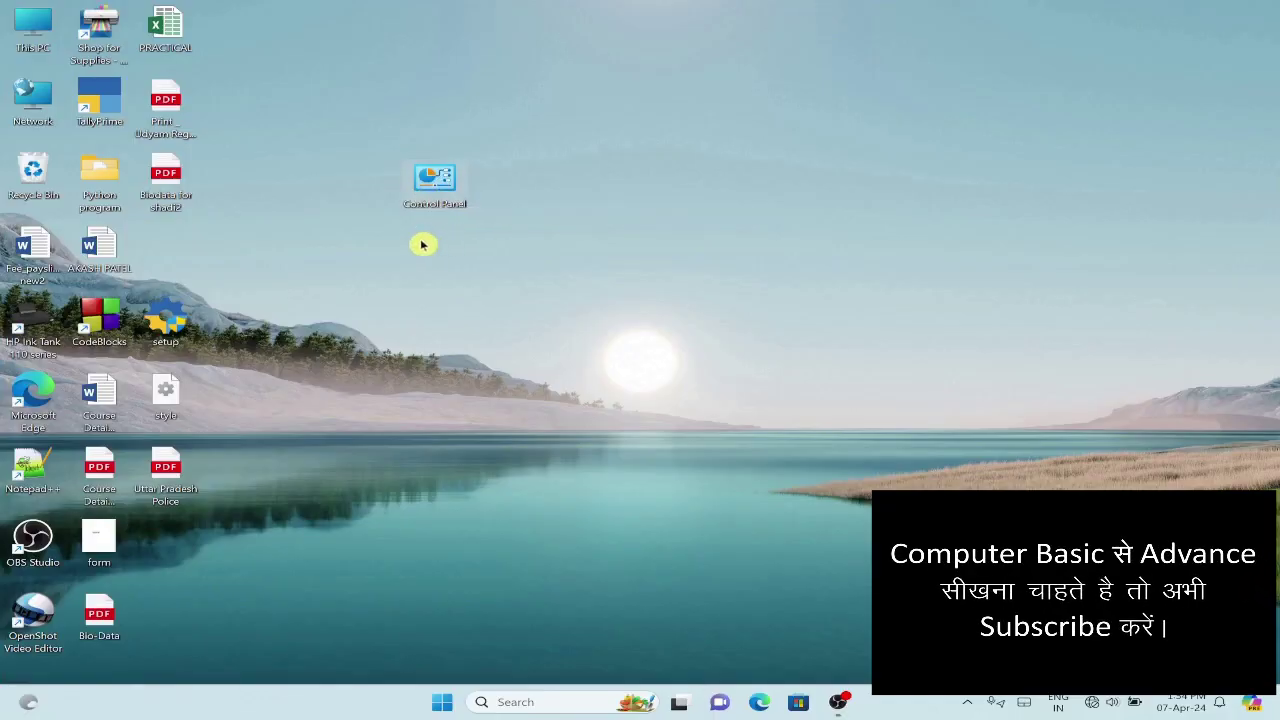
pyautogui.moveTo(434, 180); pyautogui.dragTo(210, 245)
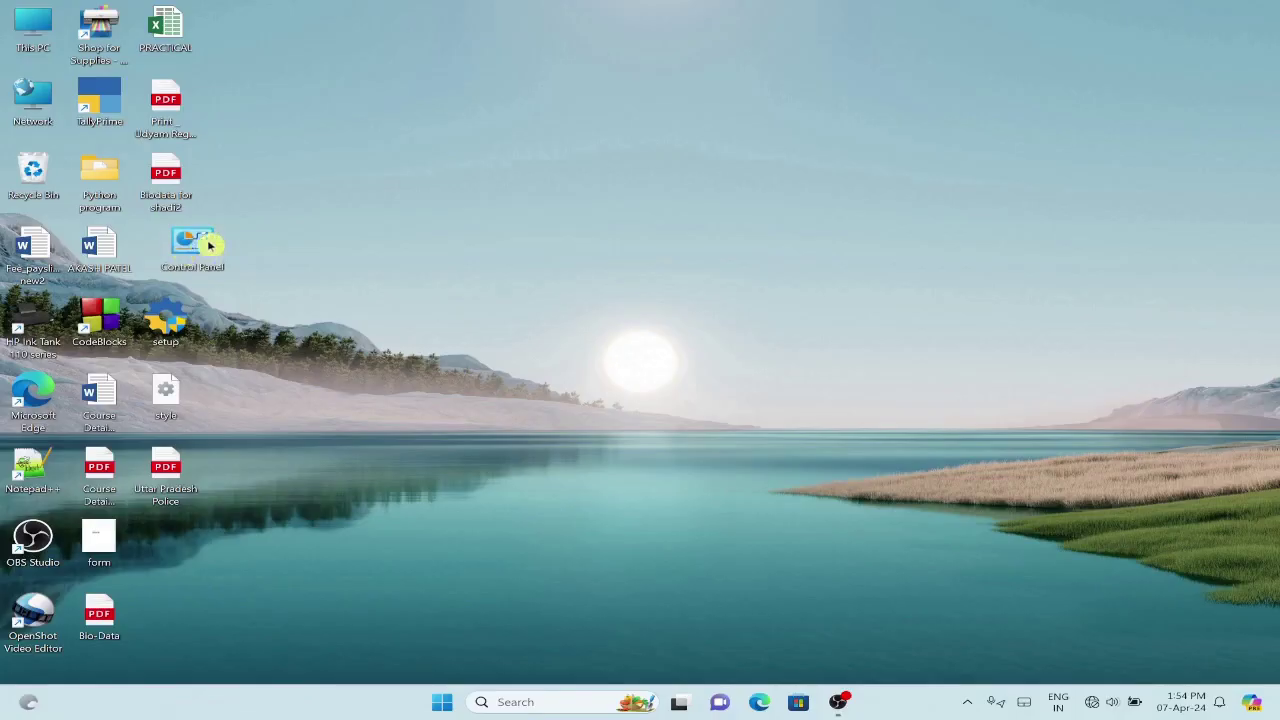
# Step: Open the desktop icon settings from the Themes page of the desktop's personalization options
pyautogui.rightClick(486, 184)
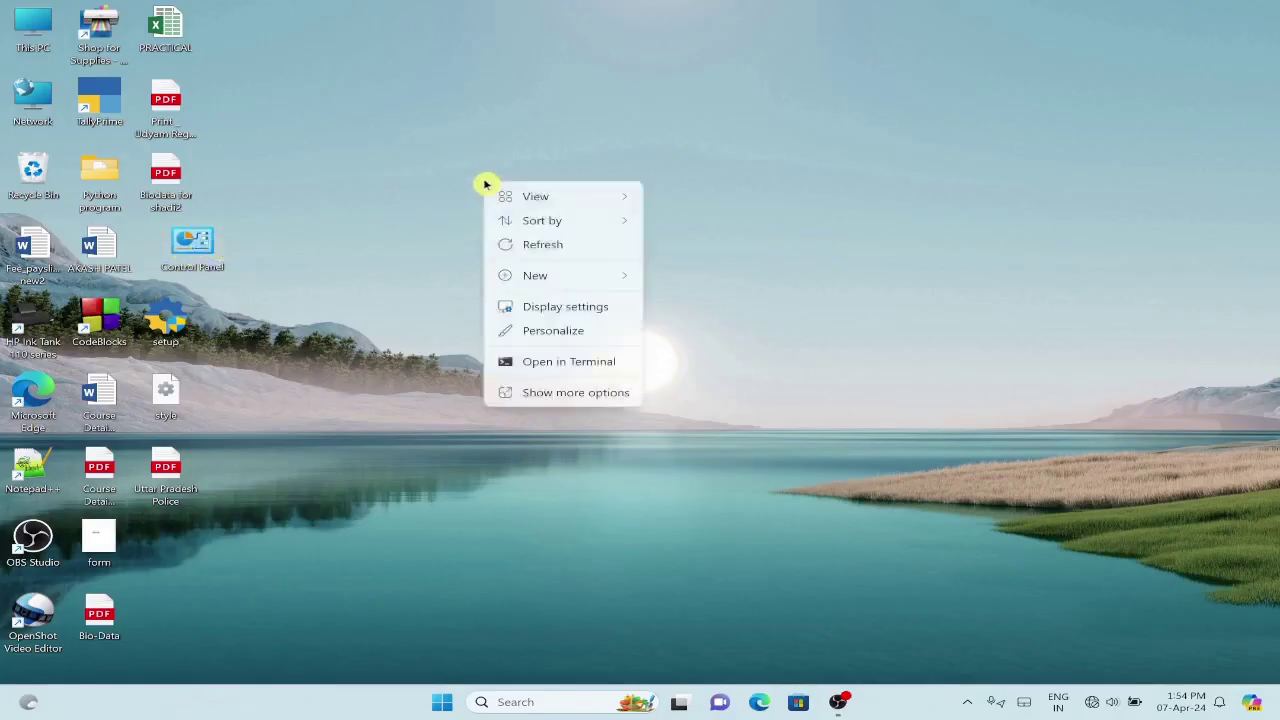
pyautogui.click(563, 335)
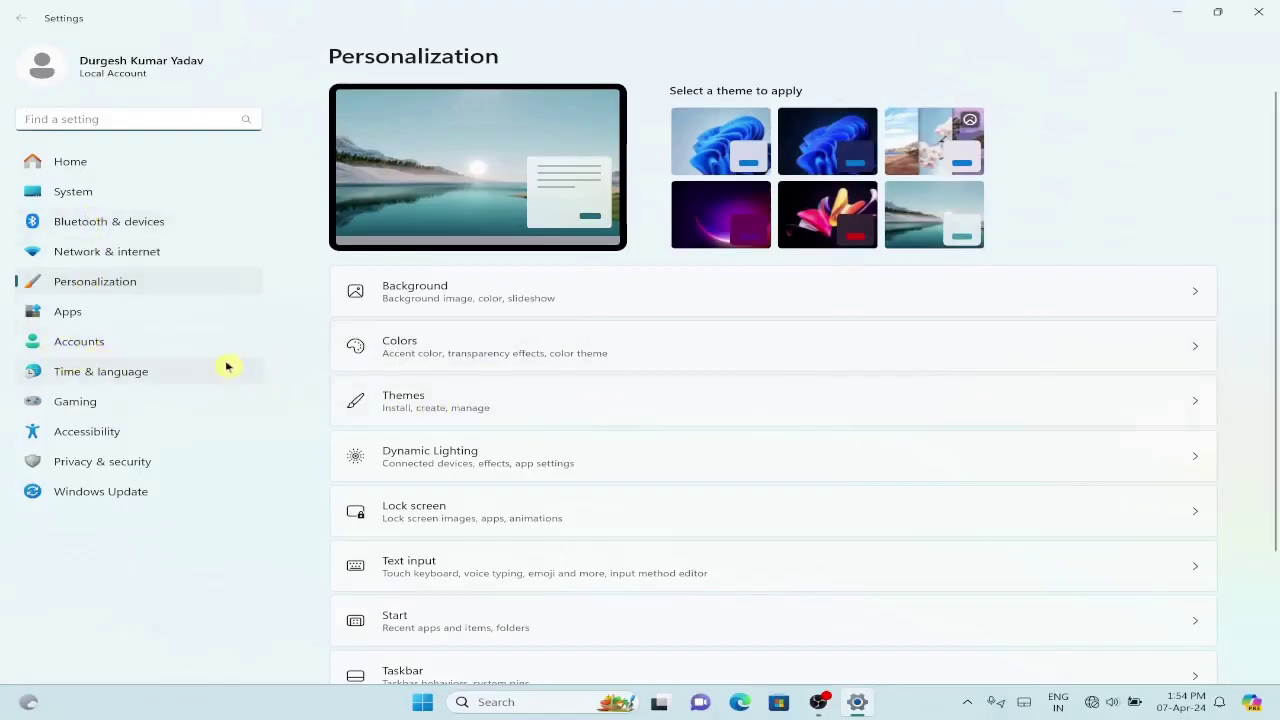
pyautogui.scroll(-3, 427, 418)
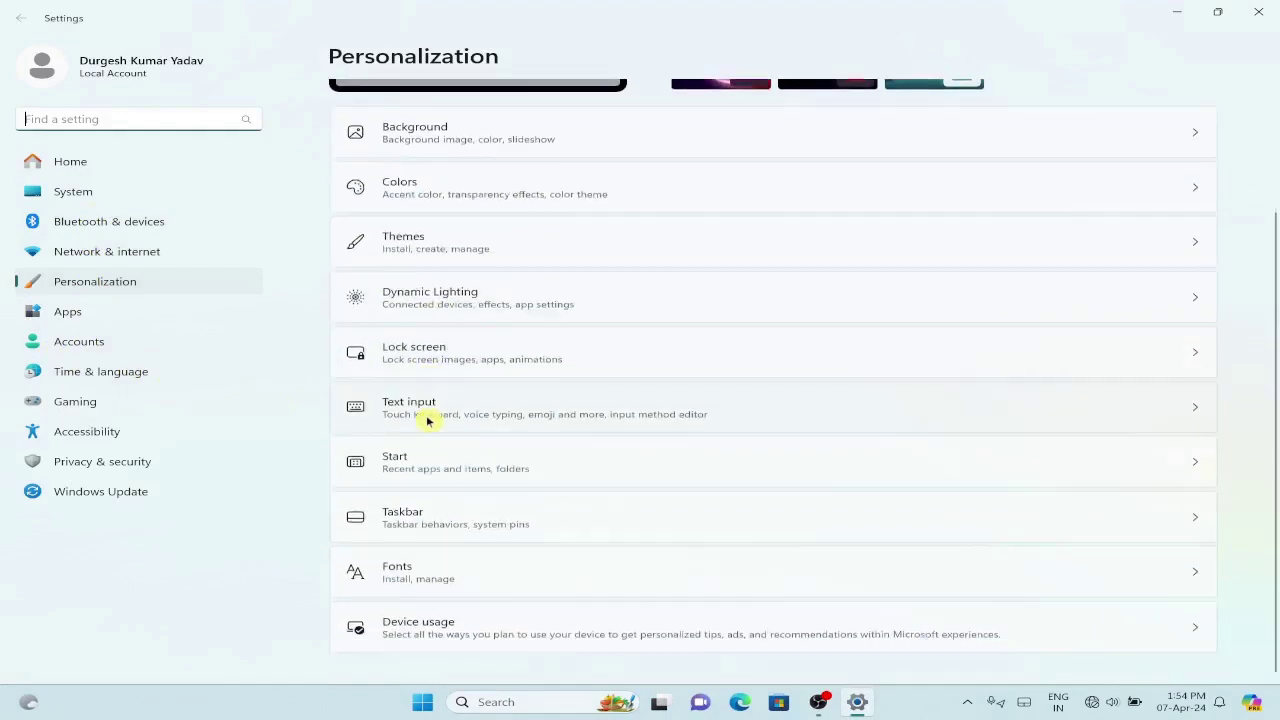
pyautogui.scroll(3, 427, 420)
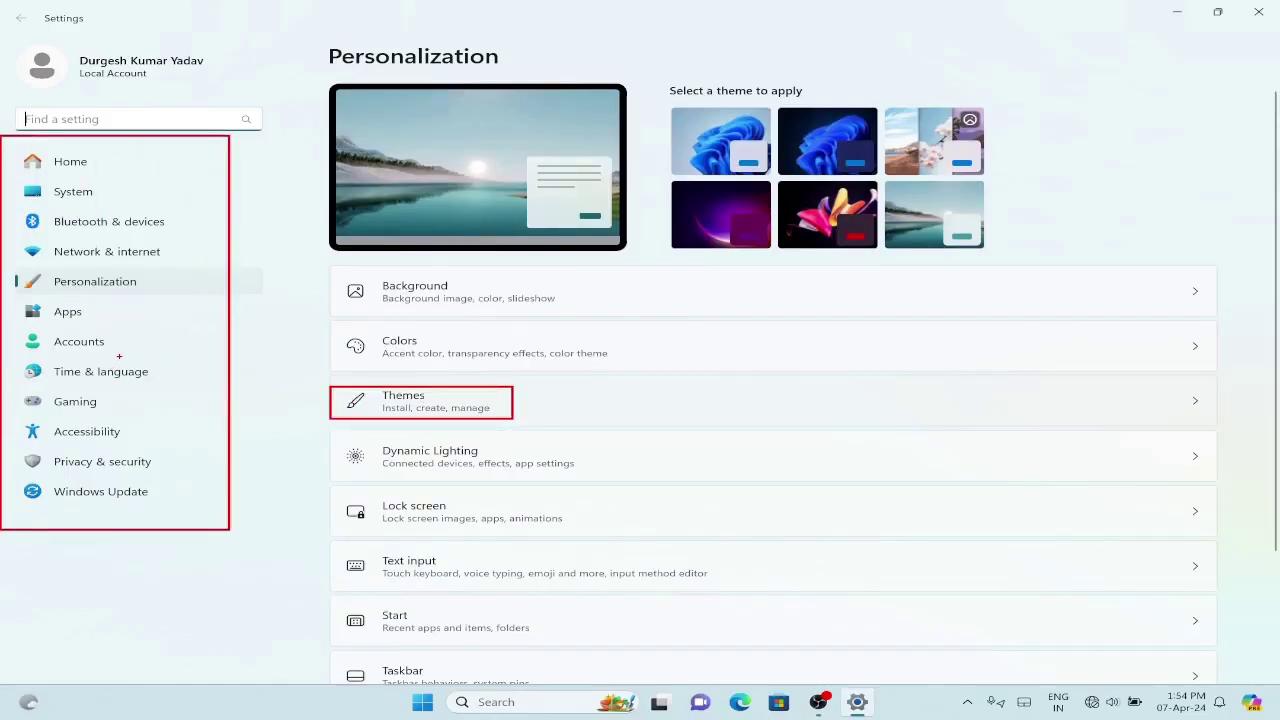
pyautogui.click(413, 401)
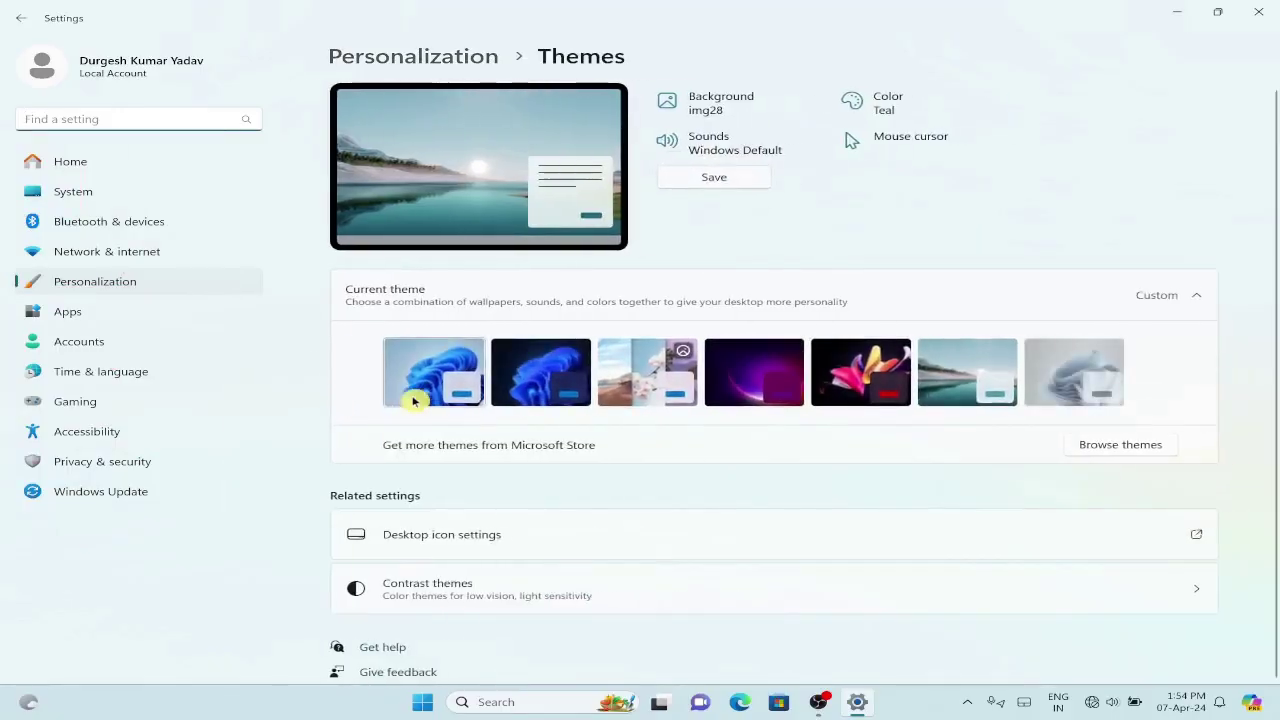
pyautogui.scroll(-1, 480, 470)
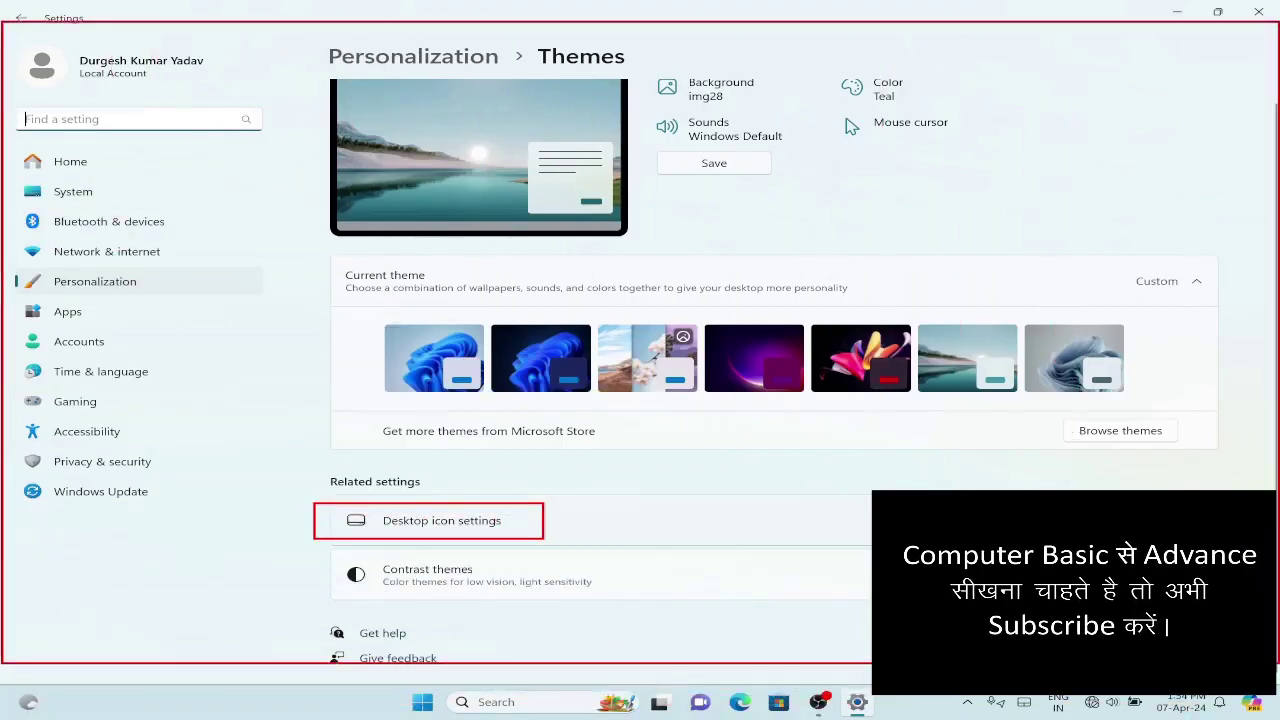
pyautogui.click(437, 537)
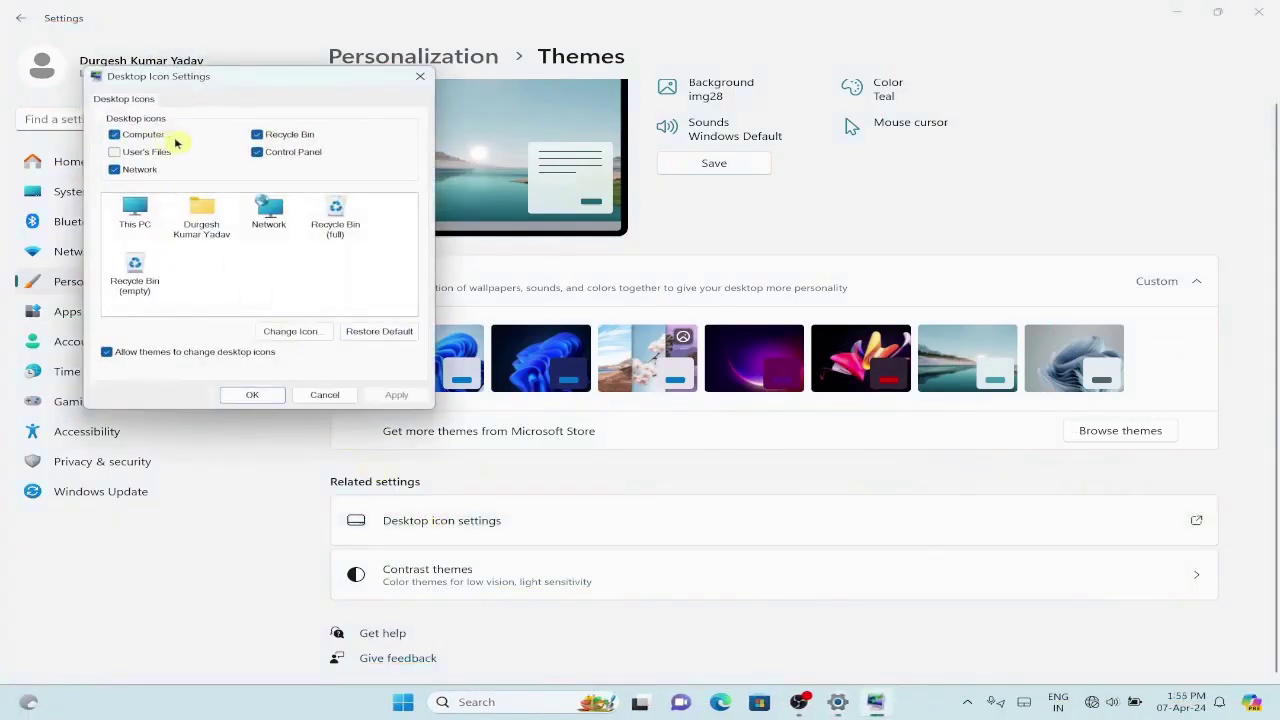
pyautogui.moveTo(268, 80); pyautogui.dragTo(396, 168)
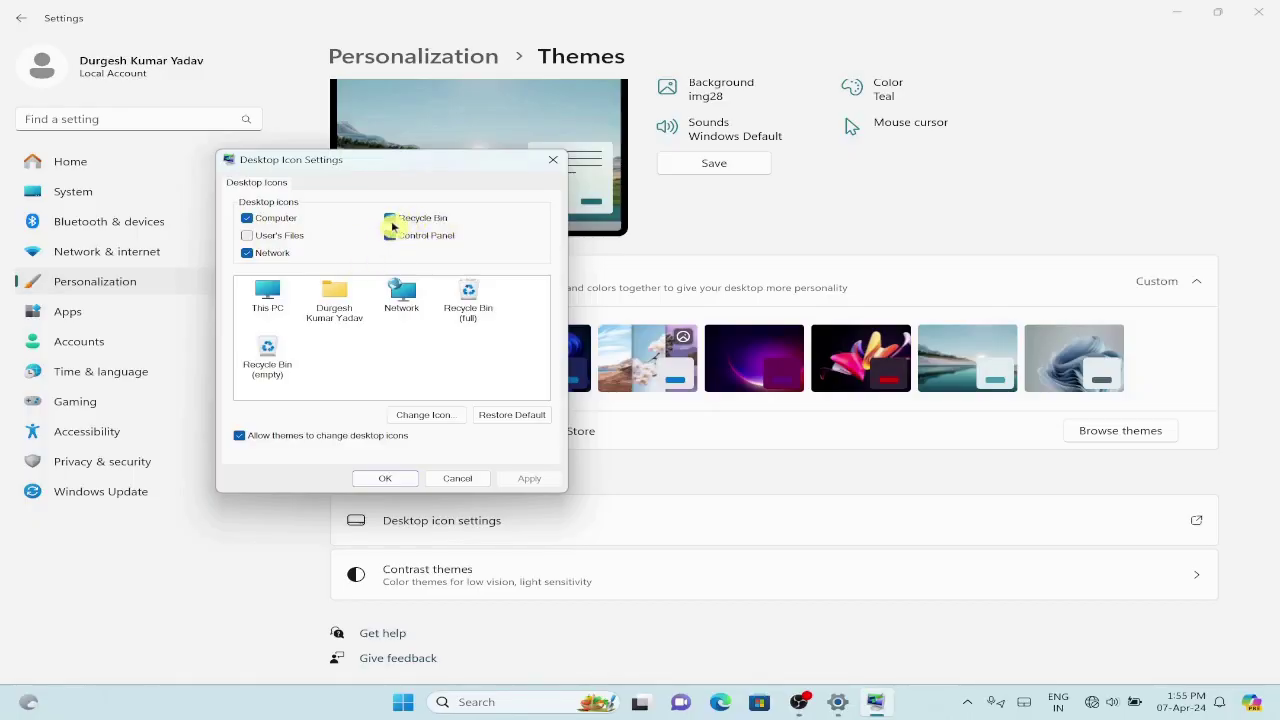
# Step: Hide the Recycle Bin and Control Panel icons from the desktop, apply the change and close Settings
pyautogui.click(391, 220)
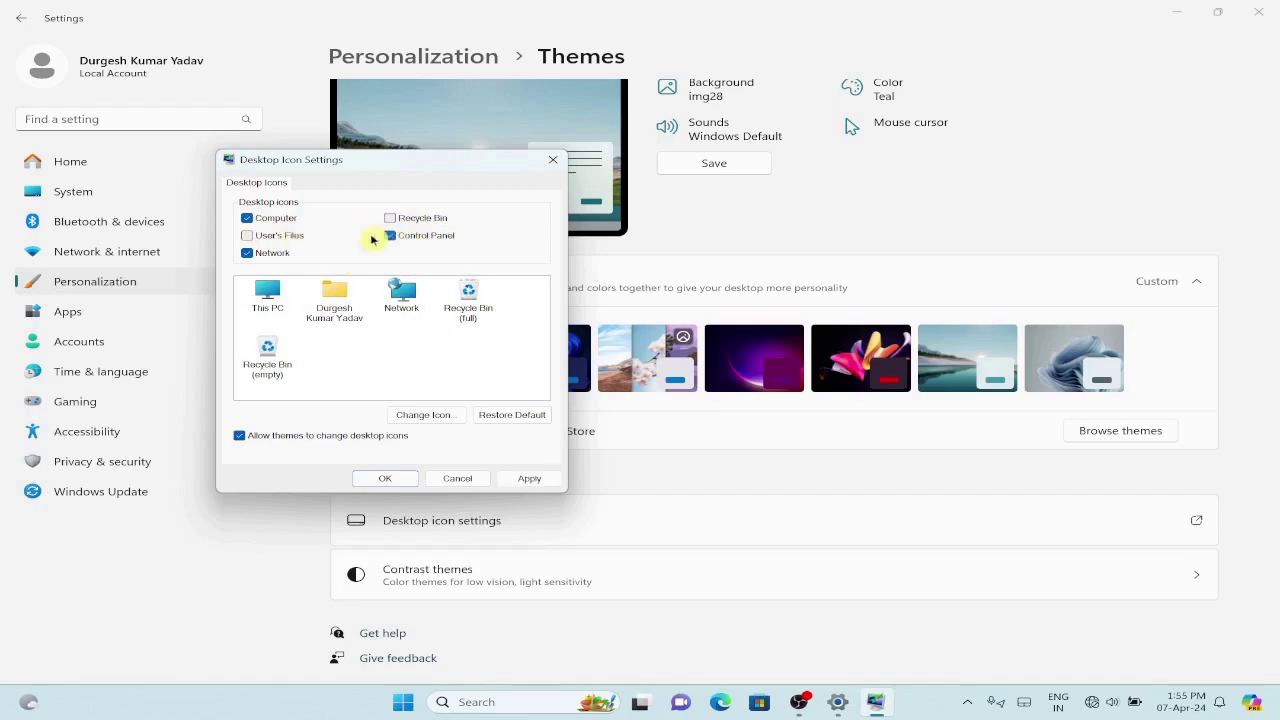
pyautogui.click(526, 478)
pyautogui.click(377, 480)
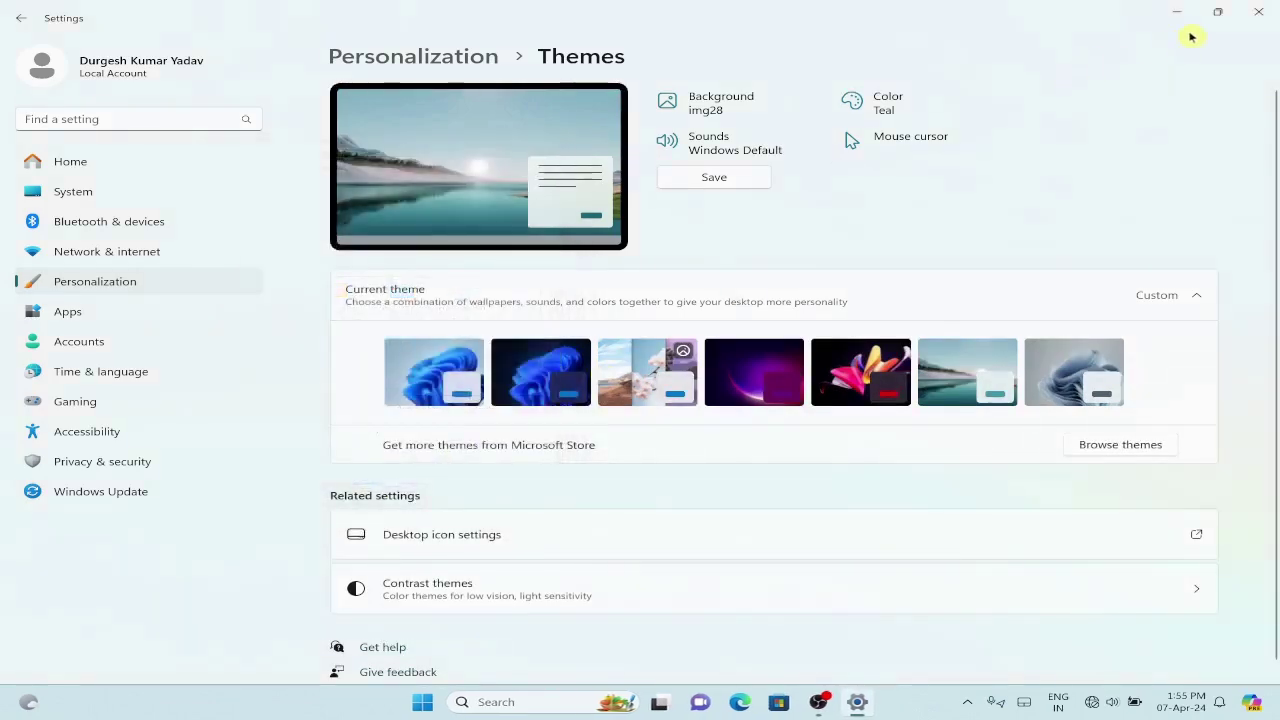
pyautogui.click(1258, 12)
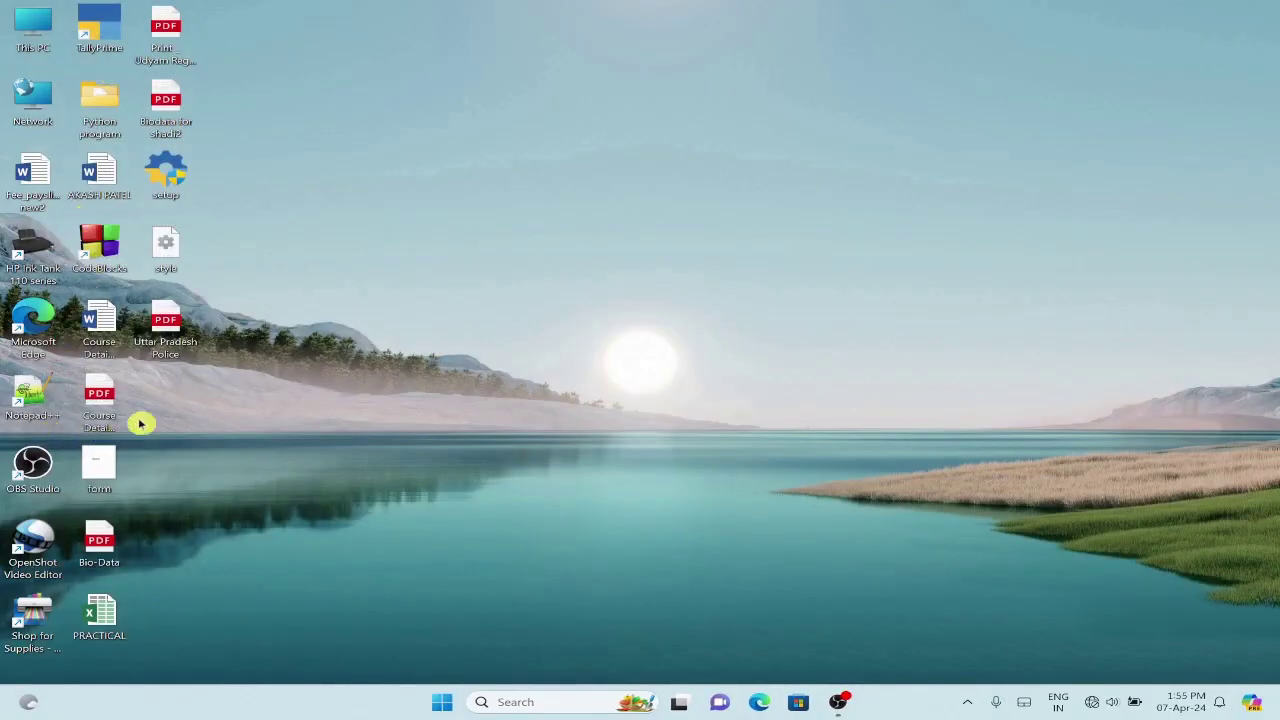
# Step: Show the Control Panel icon on the desktop again through the Themes desktop icon settings and move it into the empty desktop area
pyautogui.rightClick(480, 234)
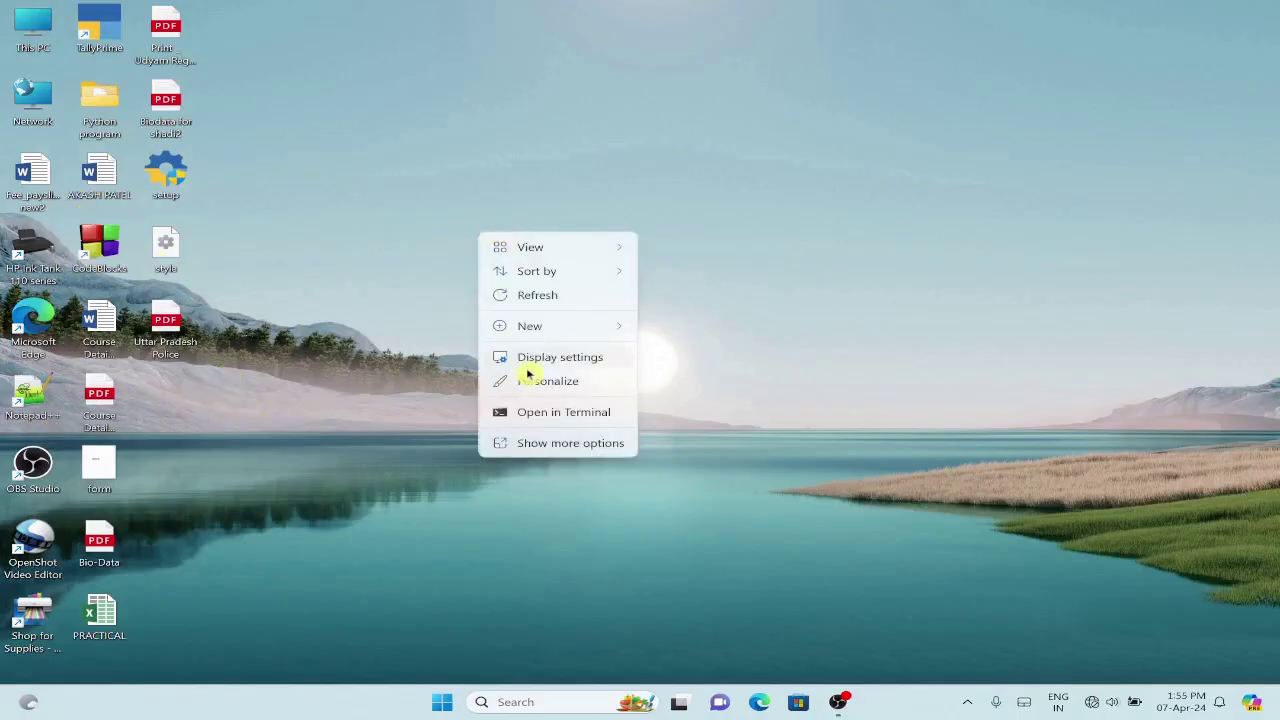
pyautogui.click(550, 391)
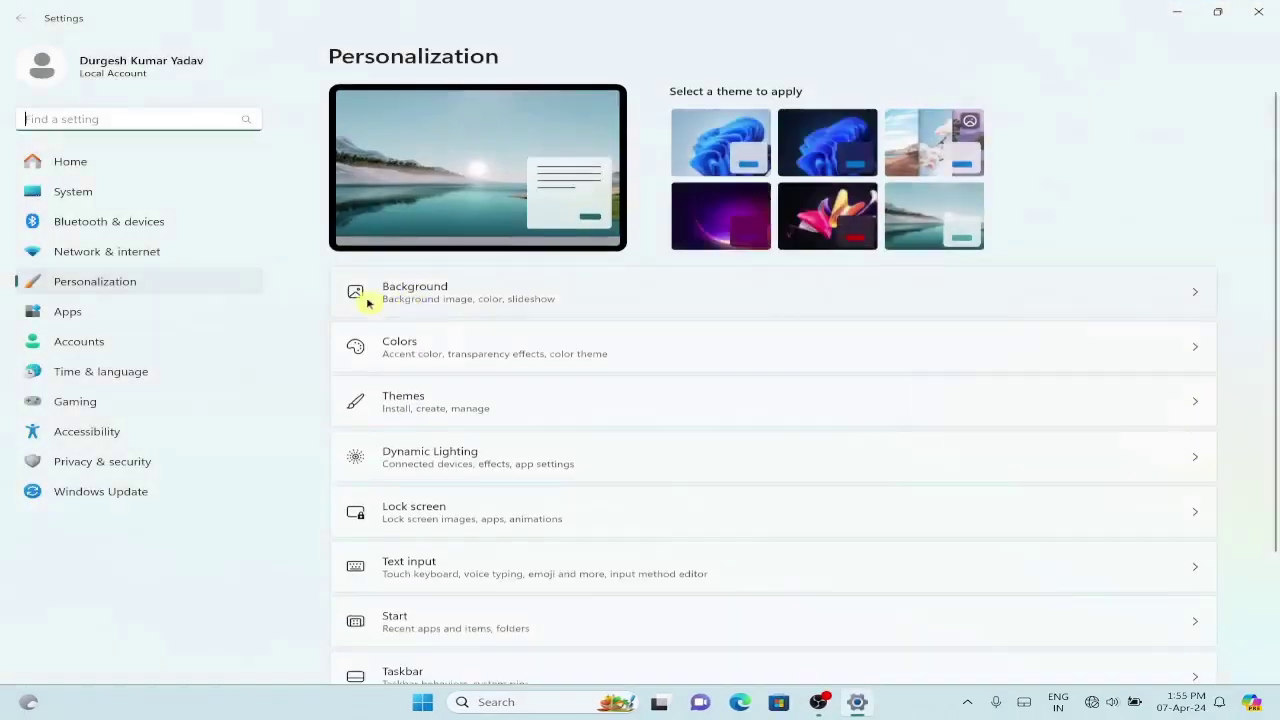
pyautogui.click(418, 405)
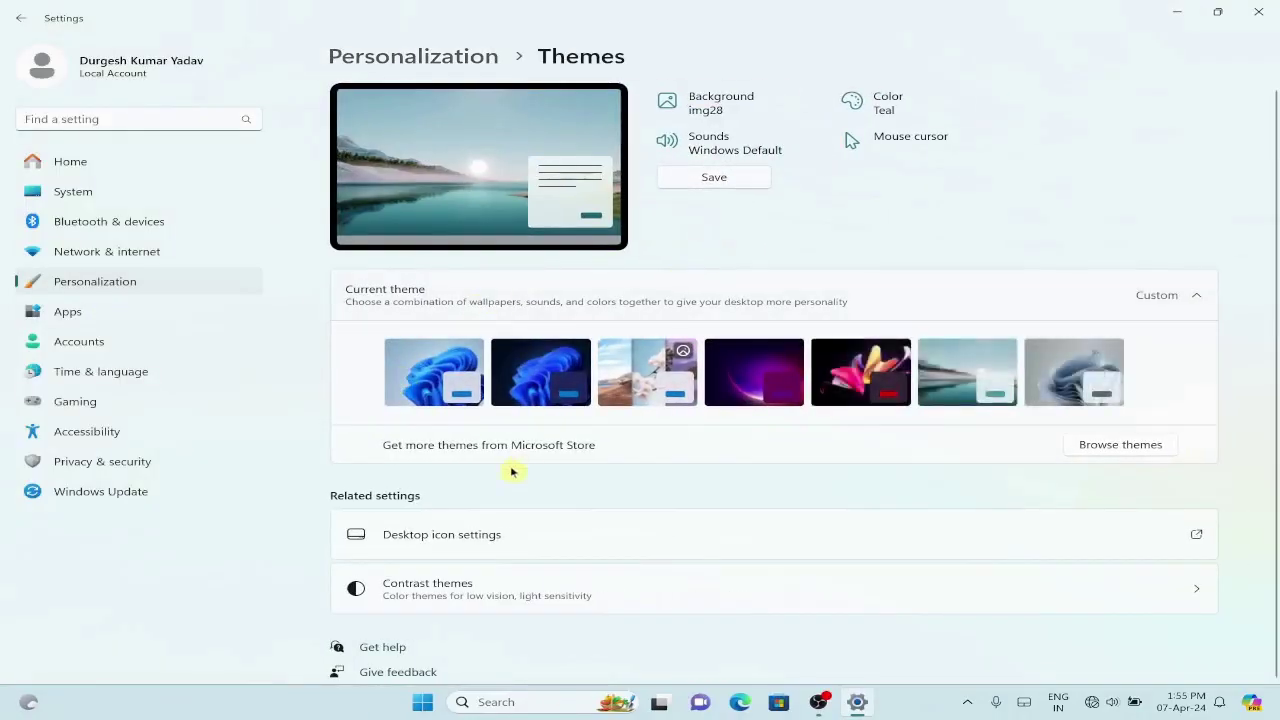
pyautogui.click(405, 535)
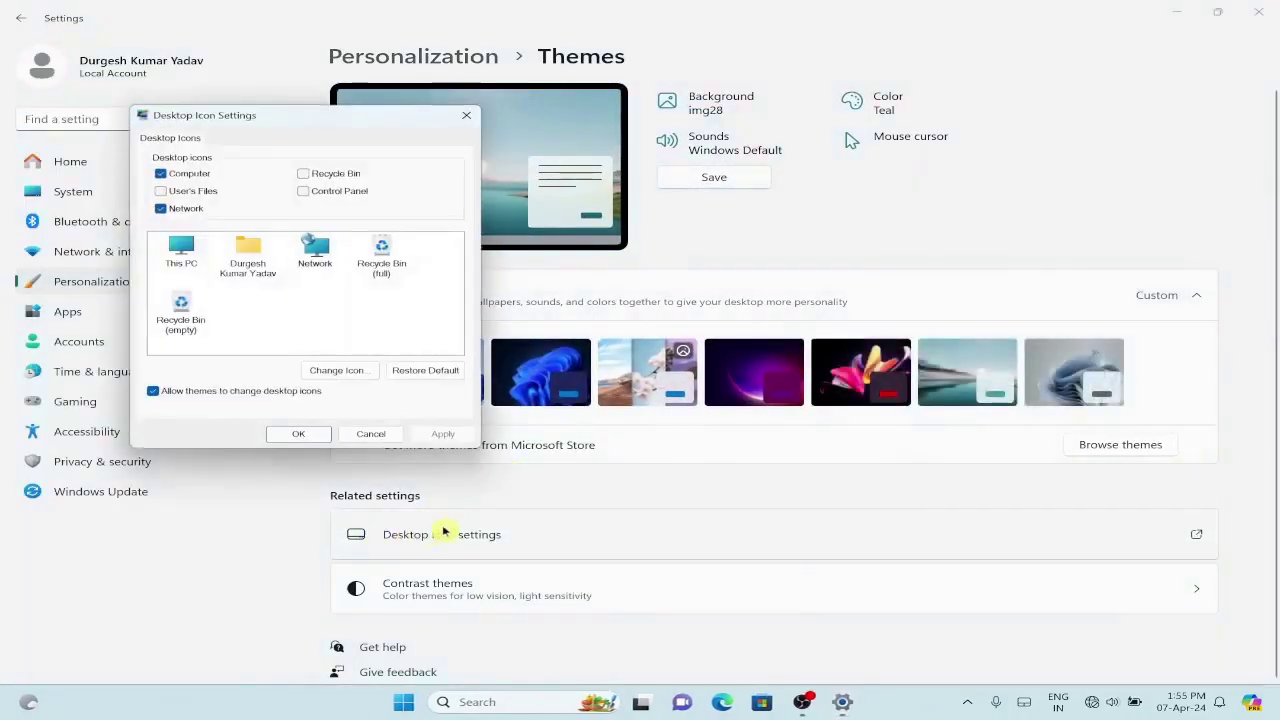
pyautogui.click(304, 191)
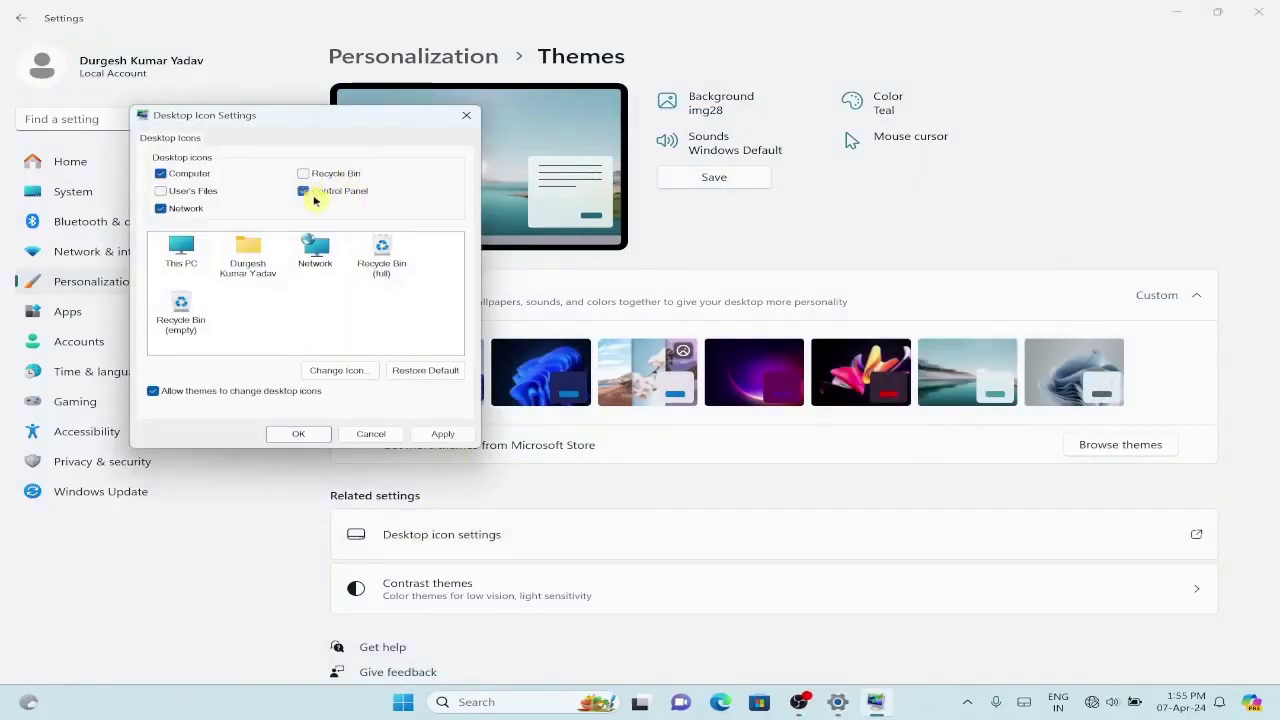
pyautogui.click(443, 434)
pyautogui.click(298, 434)
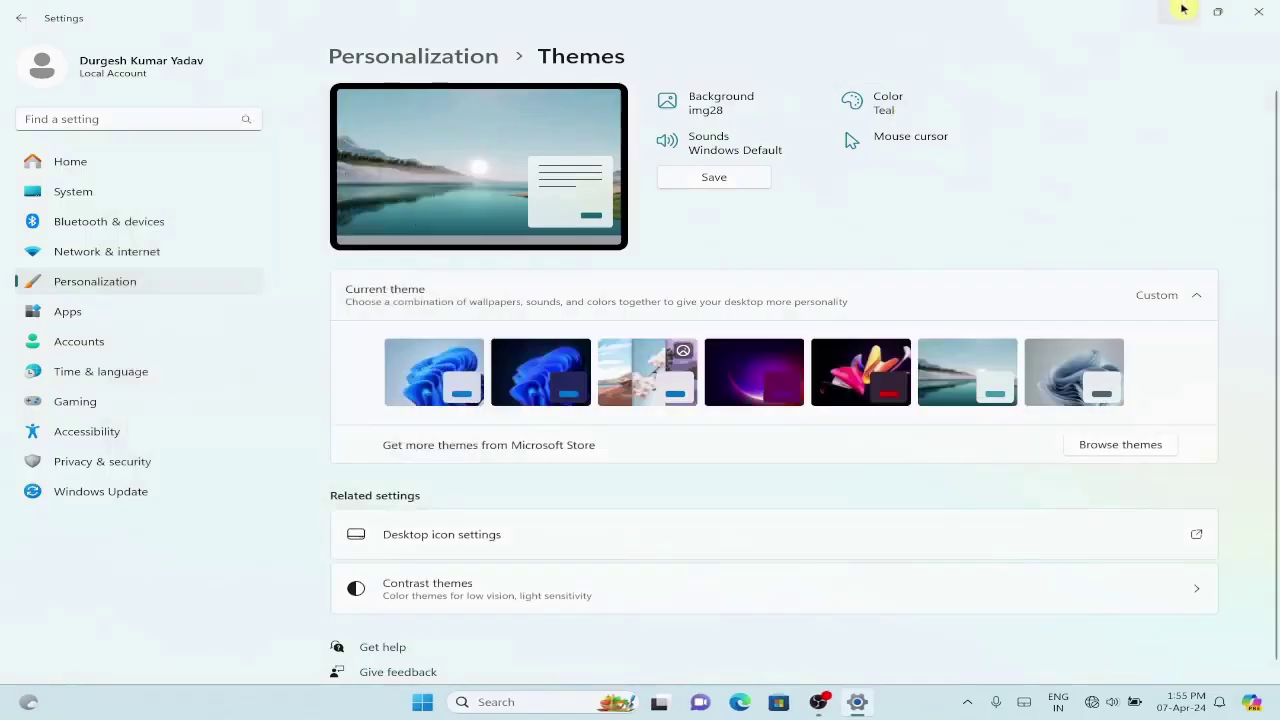
pyautogui.click(1258, 11)
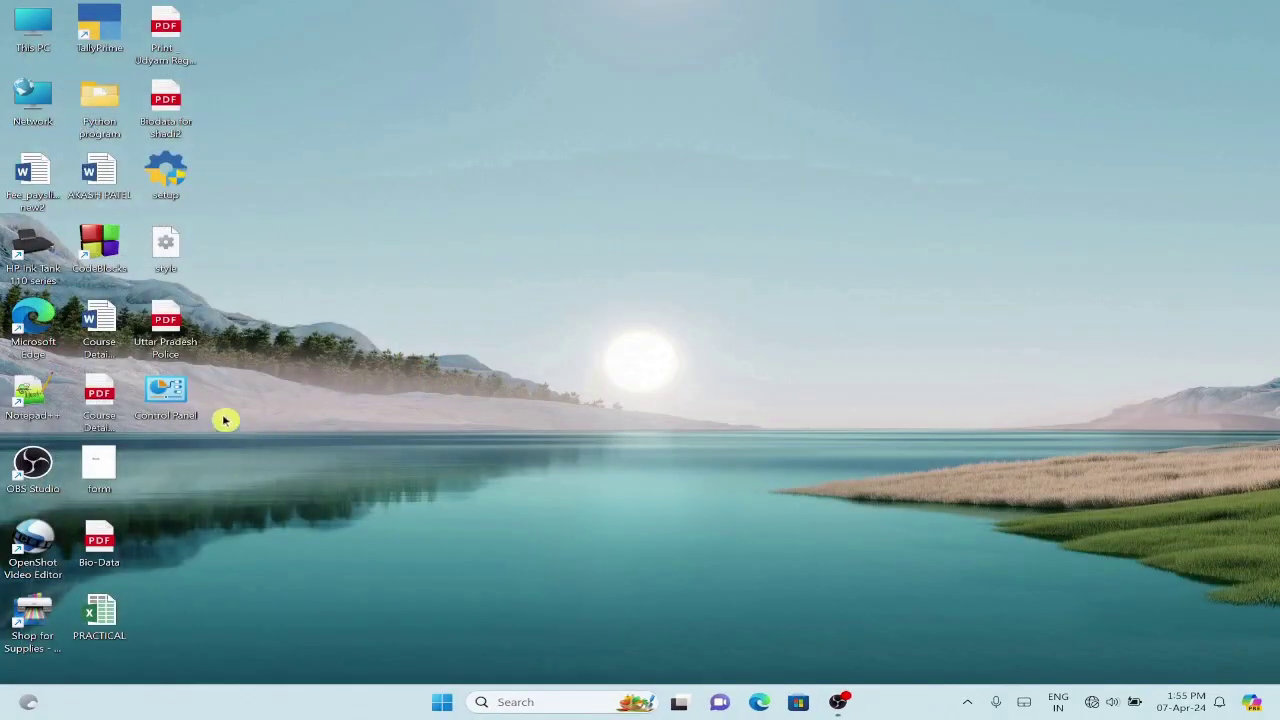
pyautogui.moveTo(162, 395); pyautogui.dragTo(362, 197)
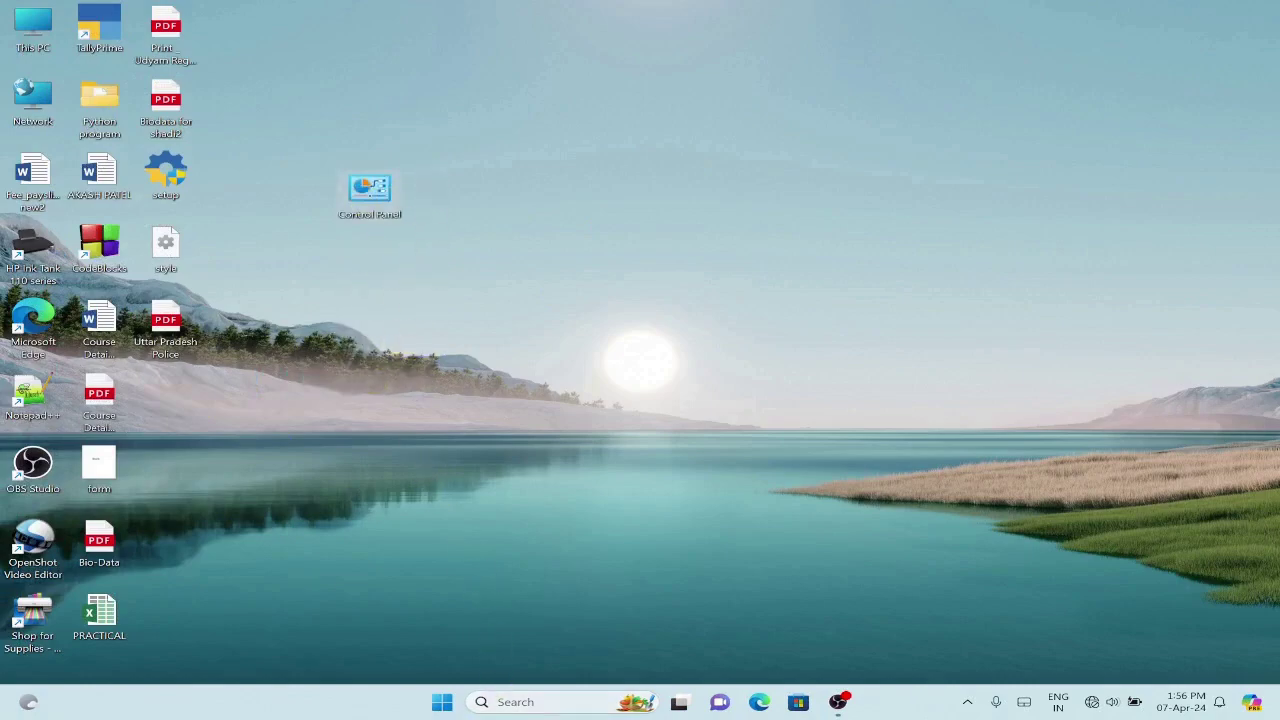
# Step: Search Windows for "contro", open Control Panel, and reposition it as a smaller, non-maximized window
pyautogui.click(515, 704)
pyautogui.write('contro')
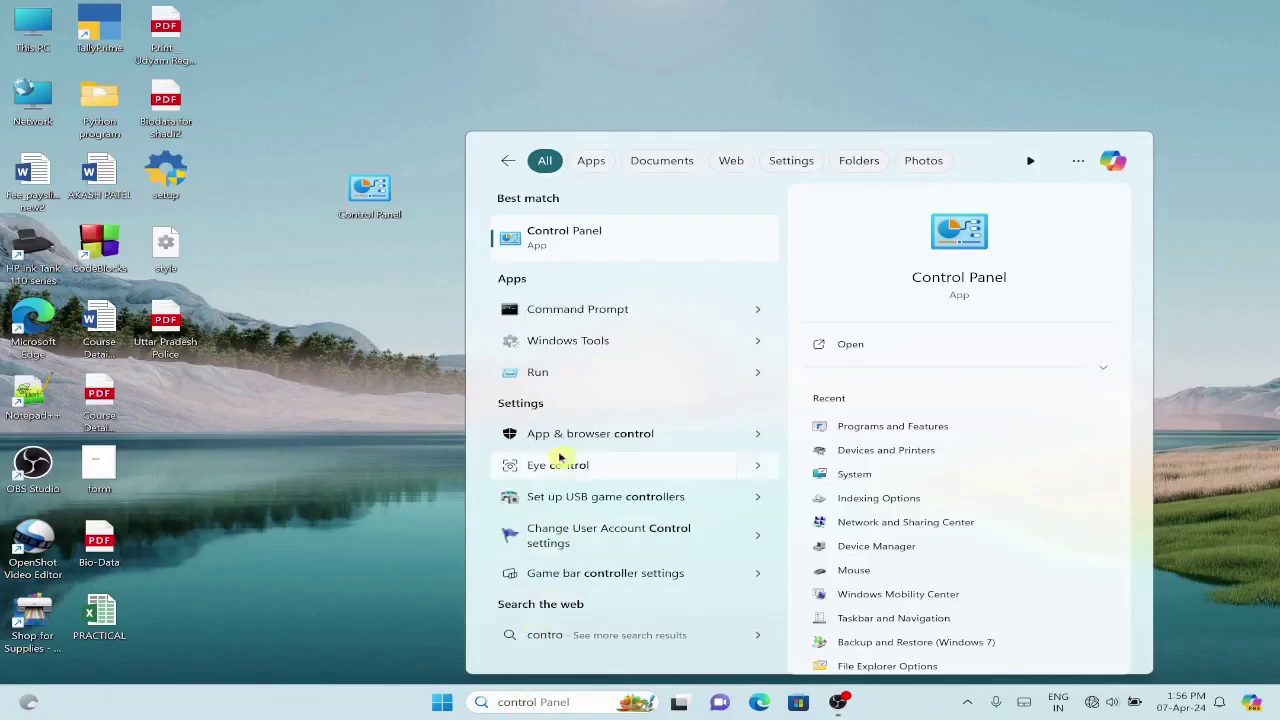
pyautogui.click(580, 238)
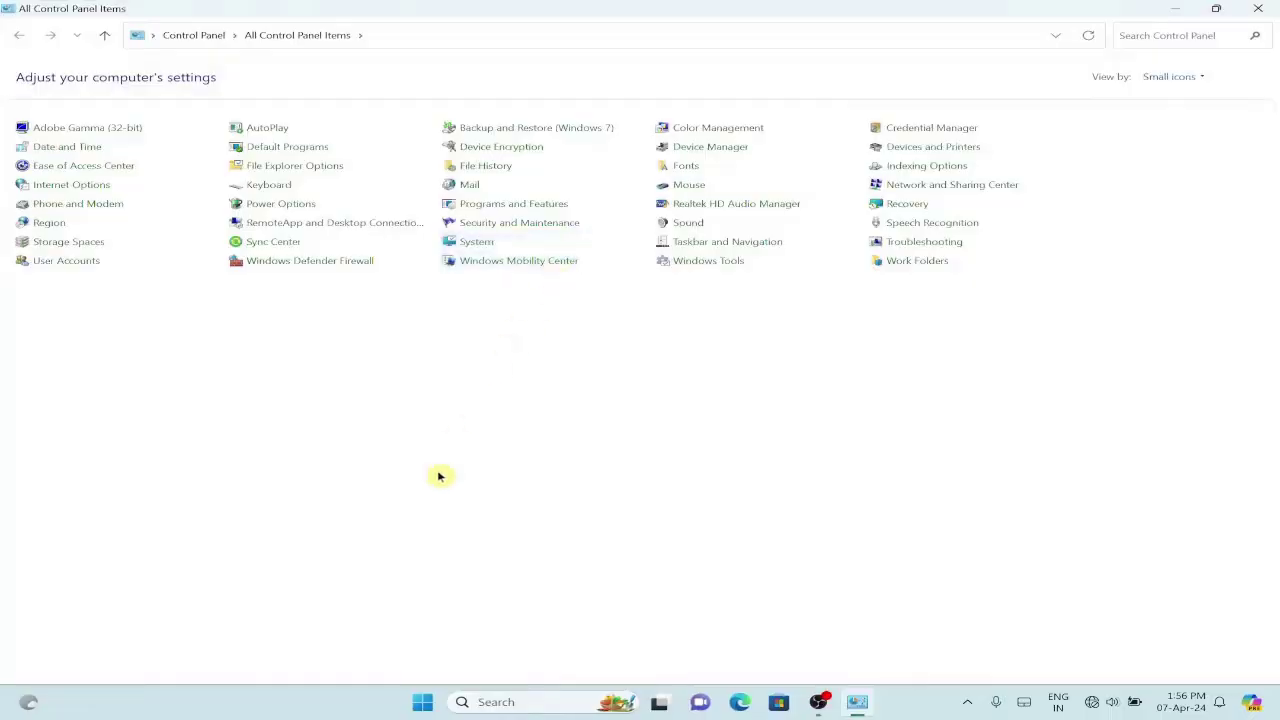
pyautogui.click(1216, 8)
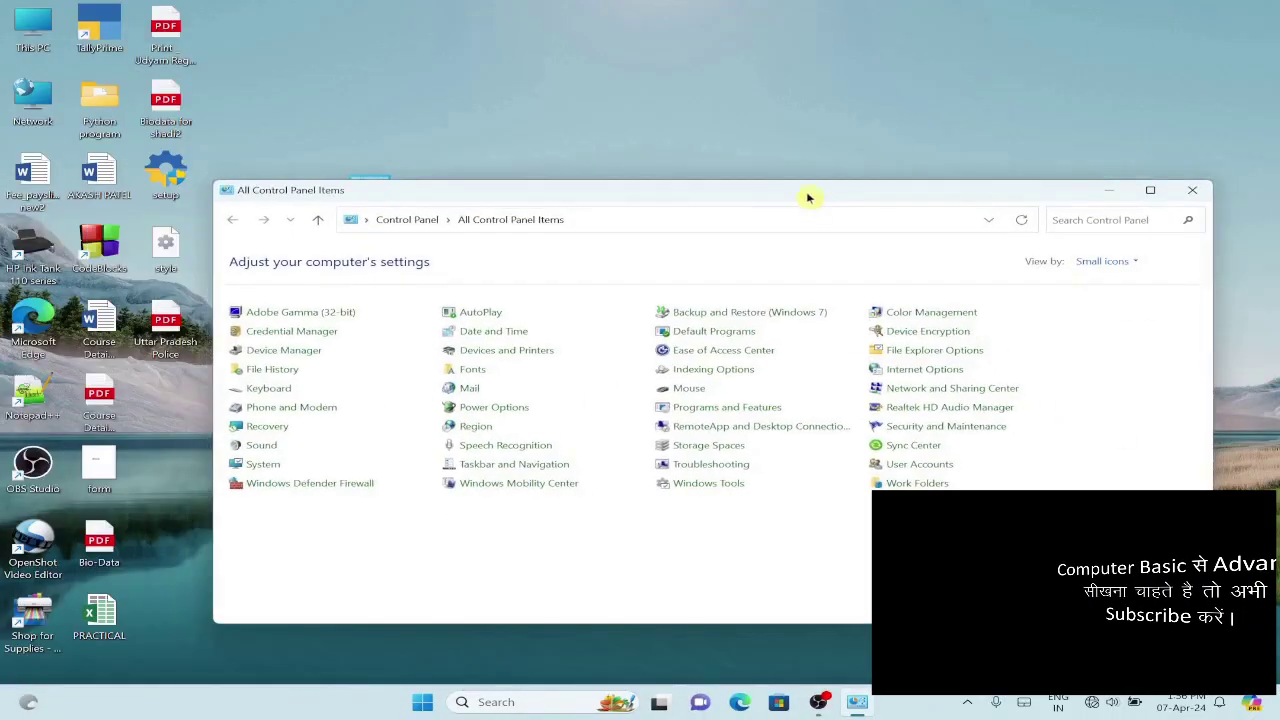
pyautogui.moveTo(809, 198); pyautogui.dragTo(733, 110)
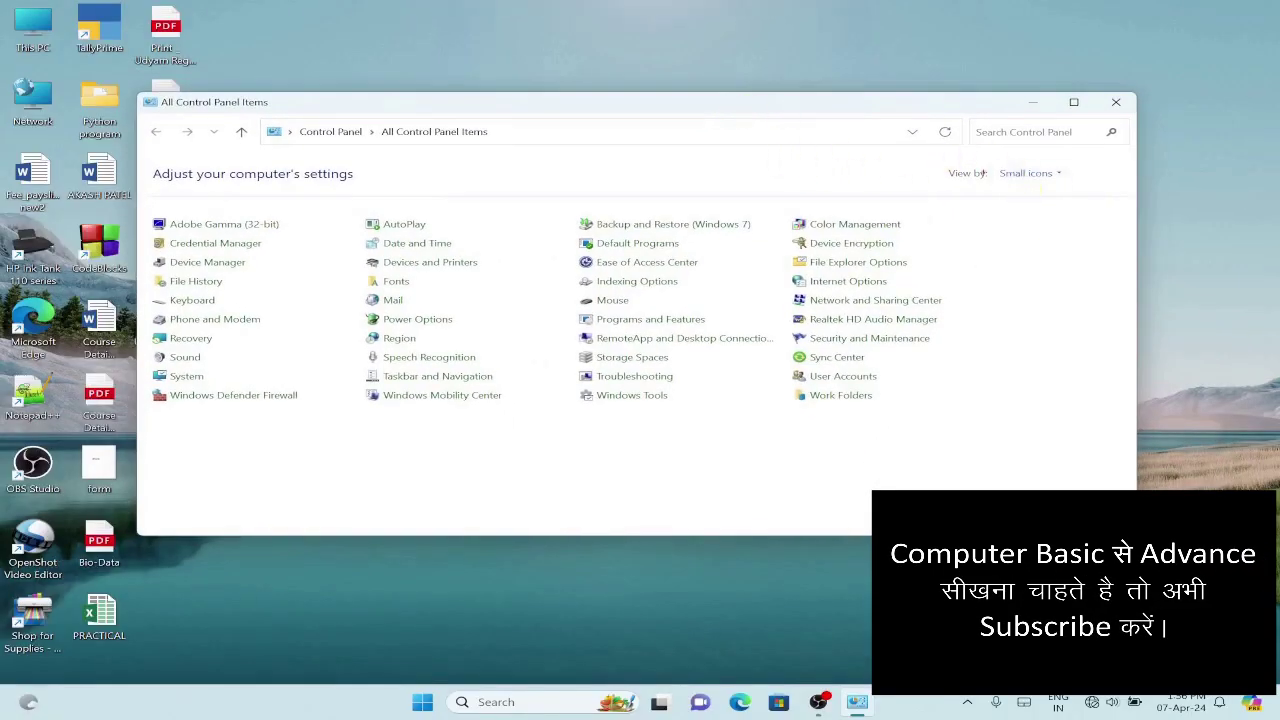
# Step: Switch the Control Panel view to Category, followed by Large icons
pyautogui.moveTo(992, 153)
pyautogui.mouseDown()
pyautogui.moveTo(1054, 192)
pyautogui.moveTo(1080, 192)
pyautogui.mouseUp()
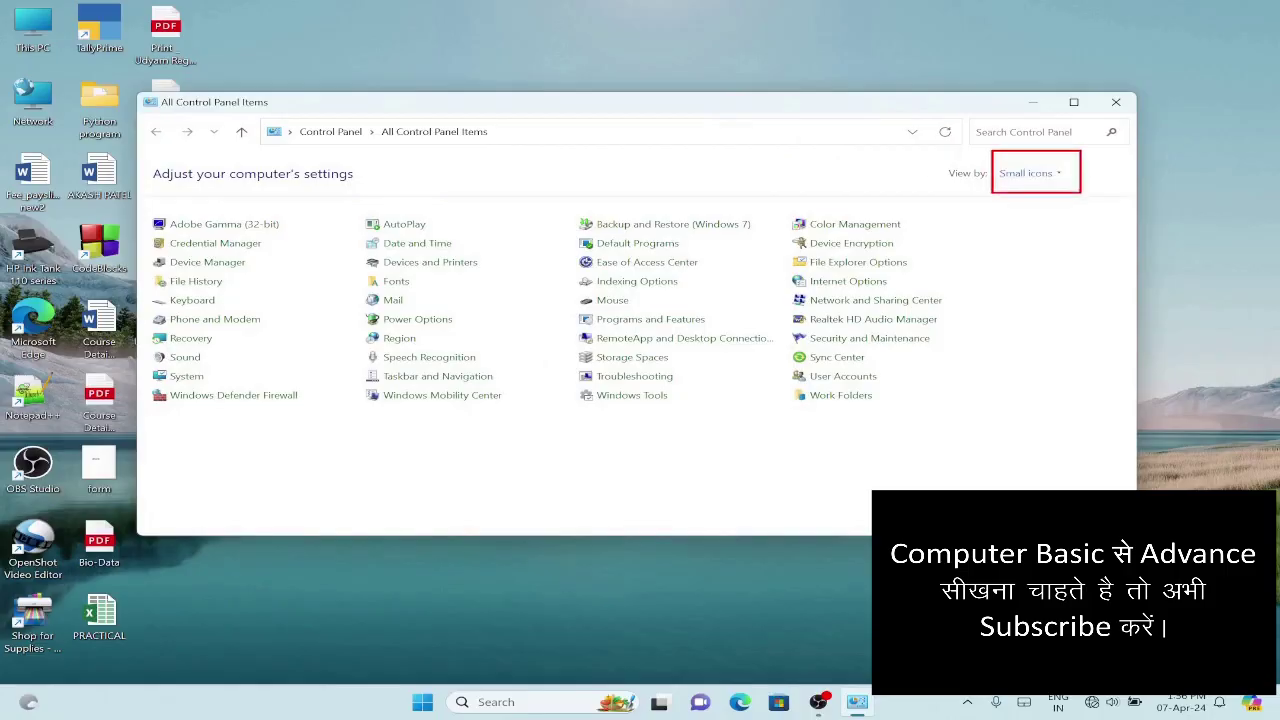
pyautogui.press('Escape')
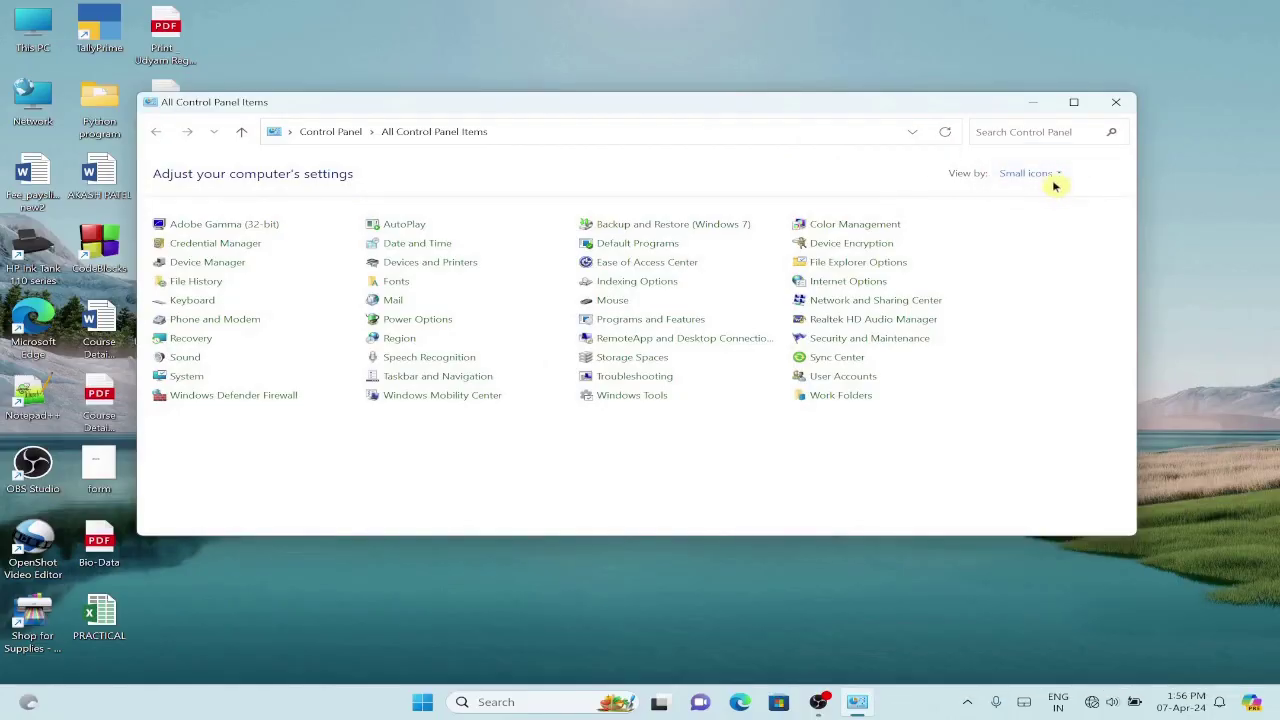
pyautogui.click(1057, 181)
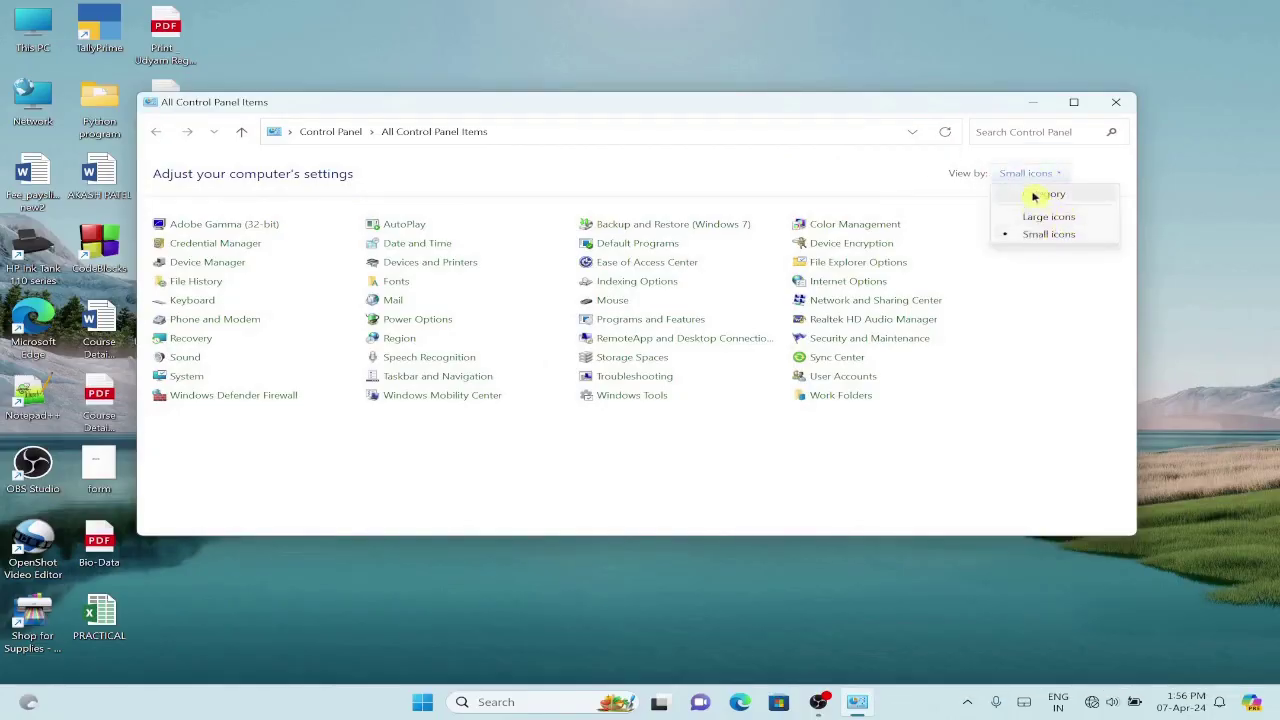
pyautogui.click(1035, 196)
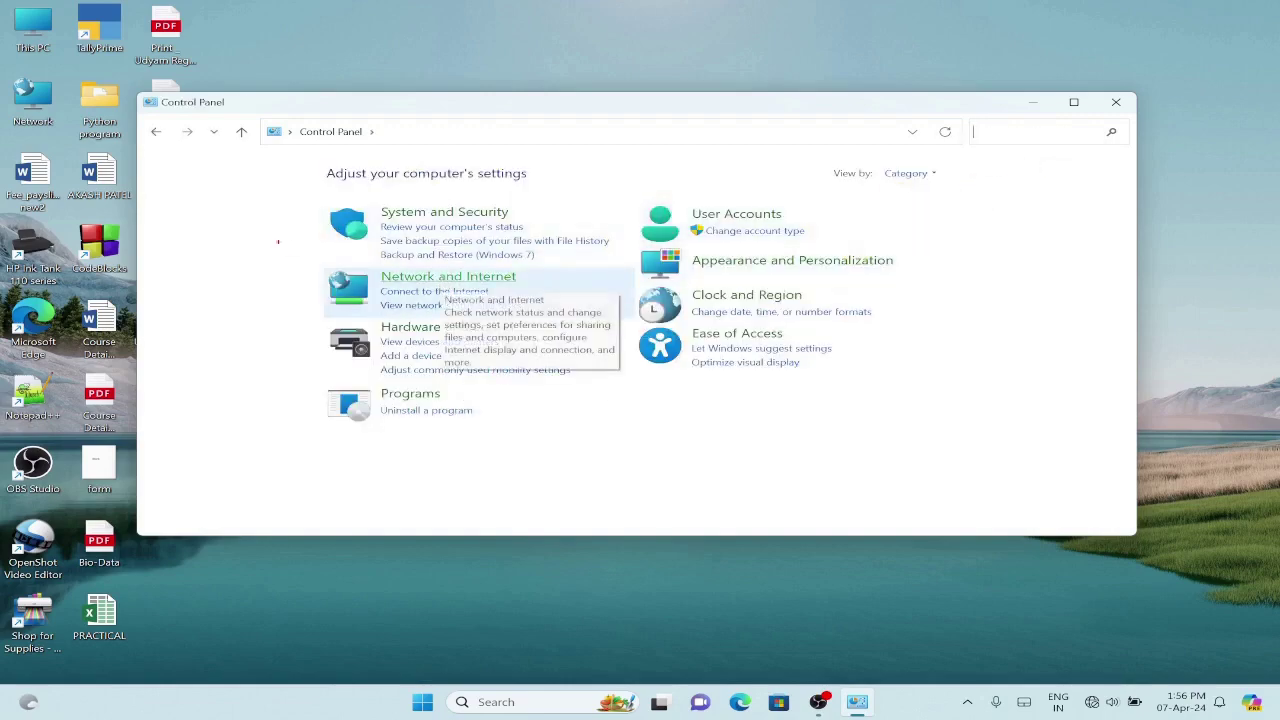
pyautogui.moveTo(285, 179)
pyautogui.mouseDown()
pyautogui.moveTo(763, 330)
pyautogui.moveTo(947, 439)
pyautogui.mouseUp()
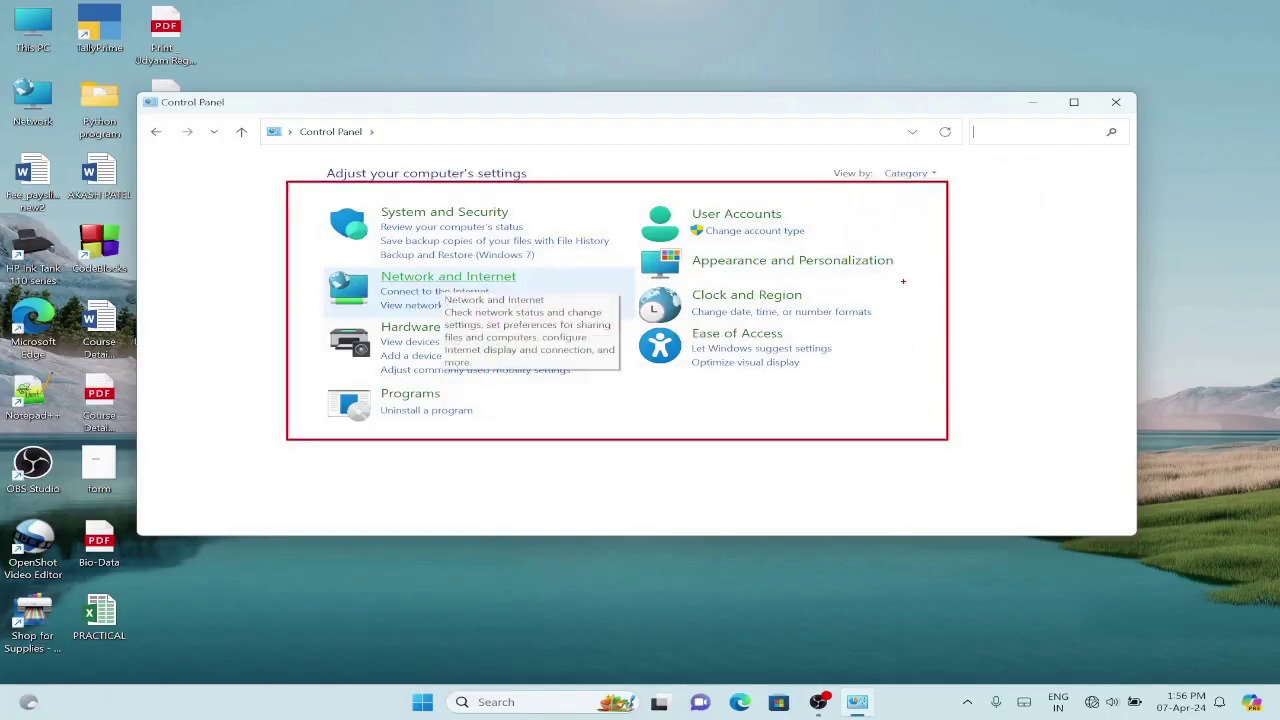
pyautogui.press('Escape')
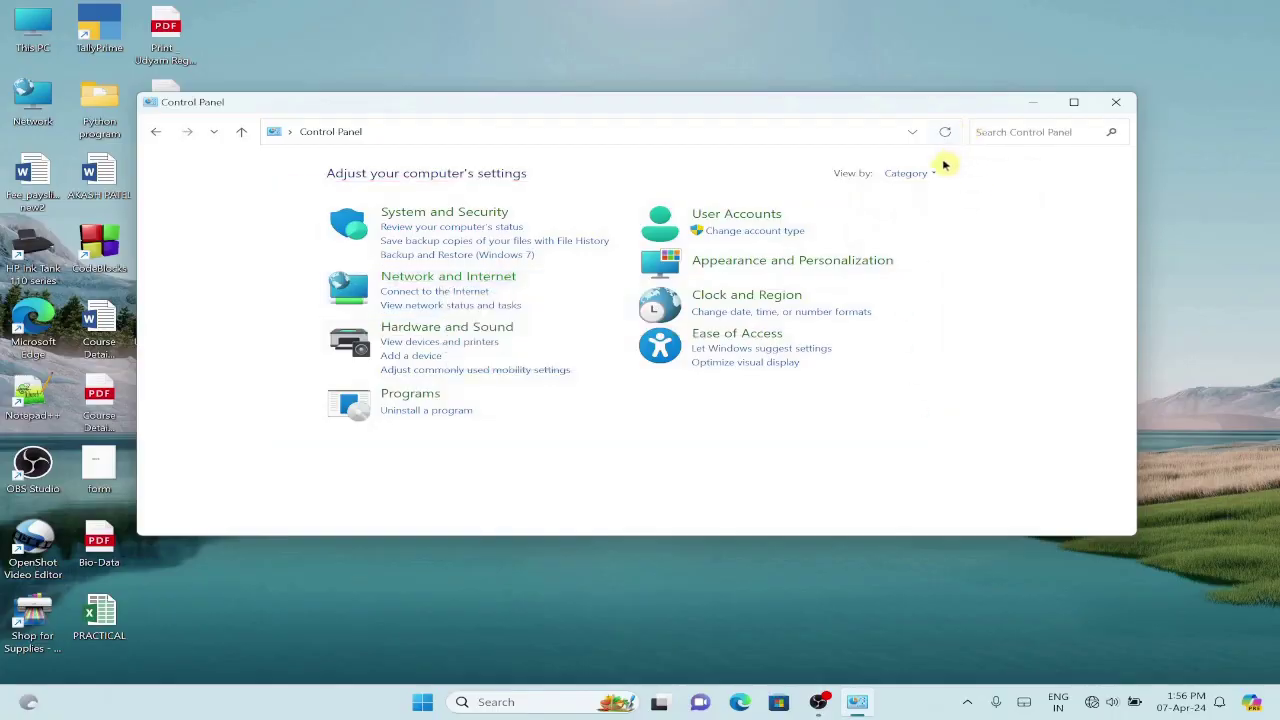
pyautogui.click(935, 176)
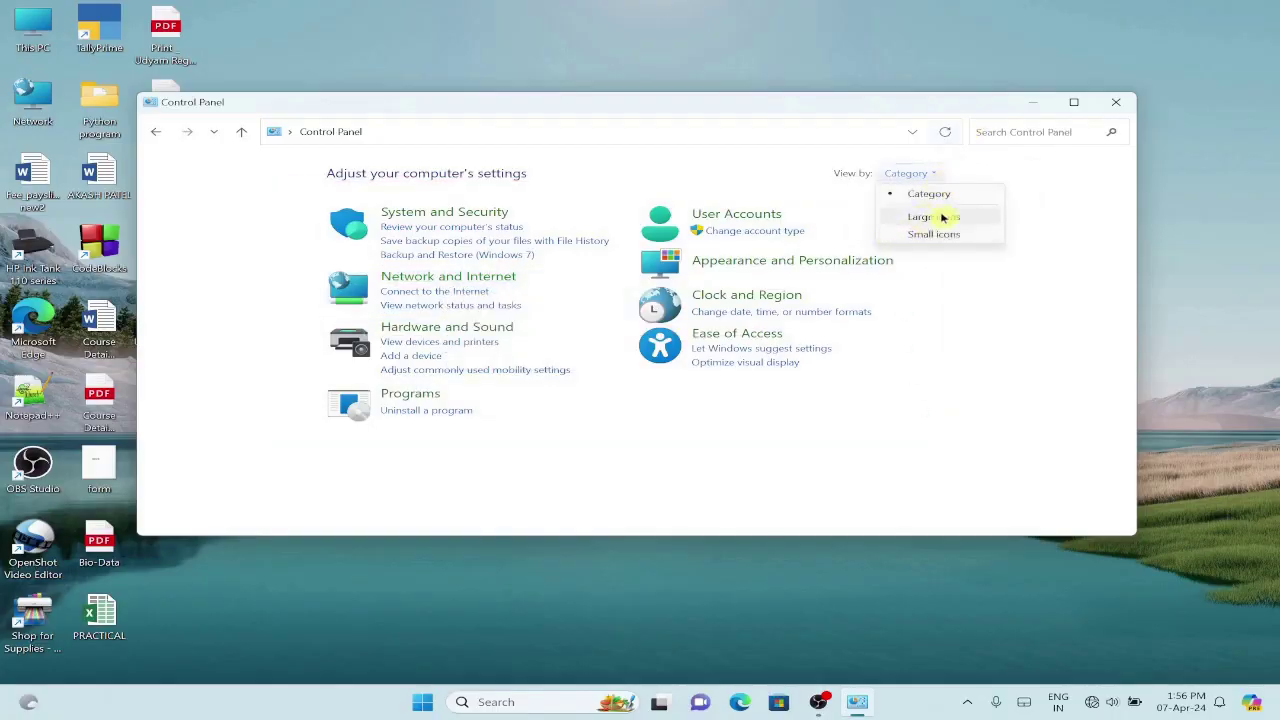
pyautogui.click(910, 217)
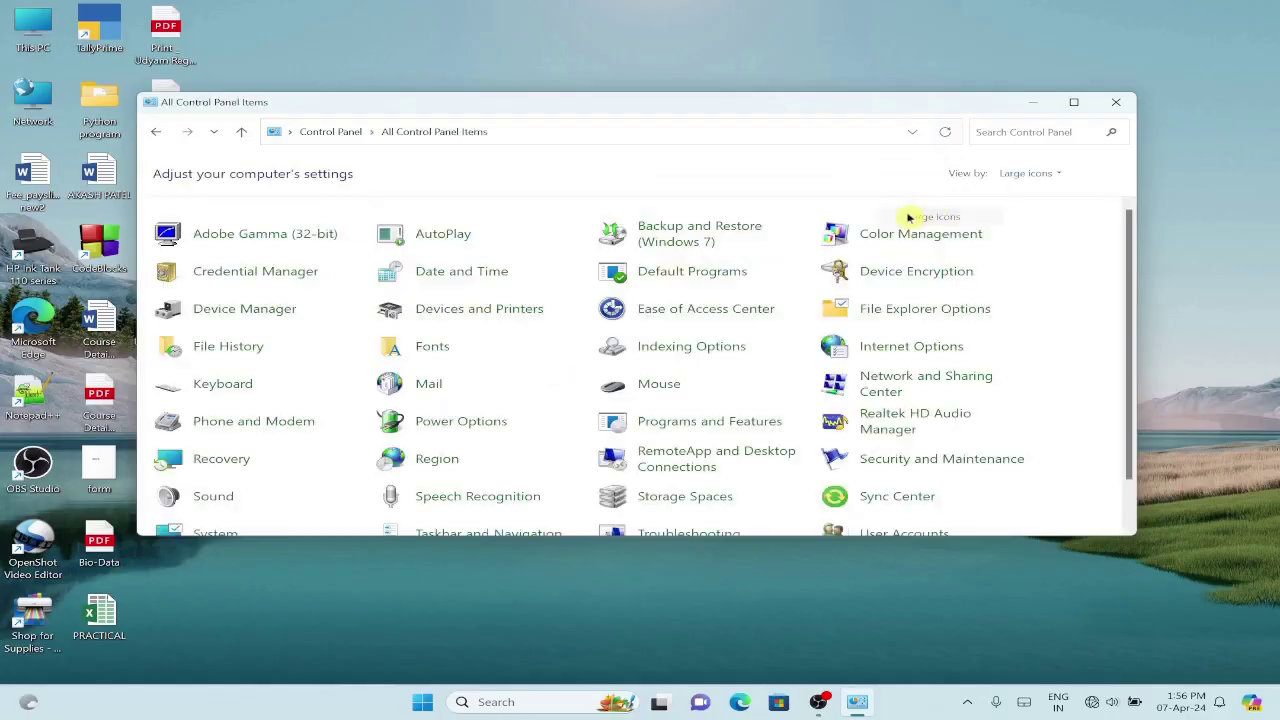
# Step: Maximize Control Panel and view the device and Windows specifications through the System item, closing Settings when done
pyautogui.click(1076, 104)
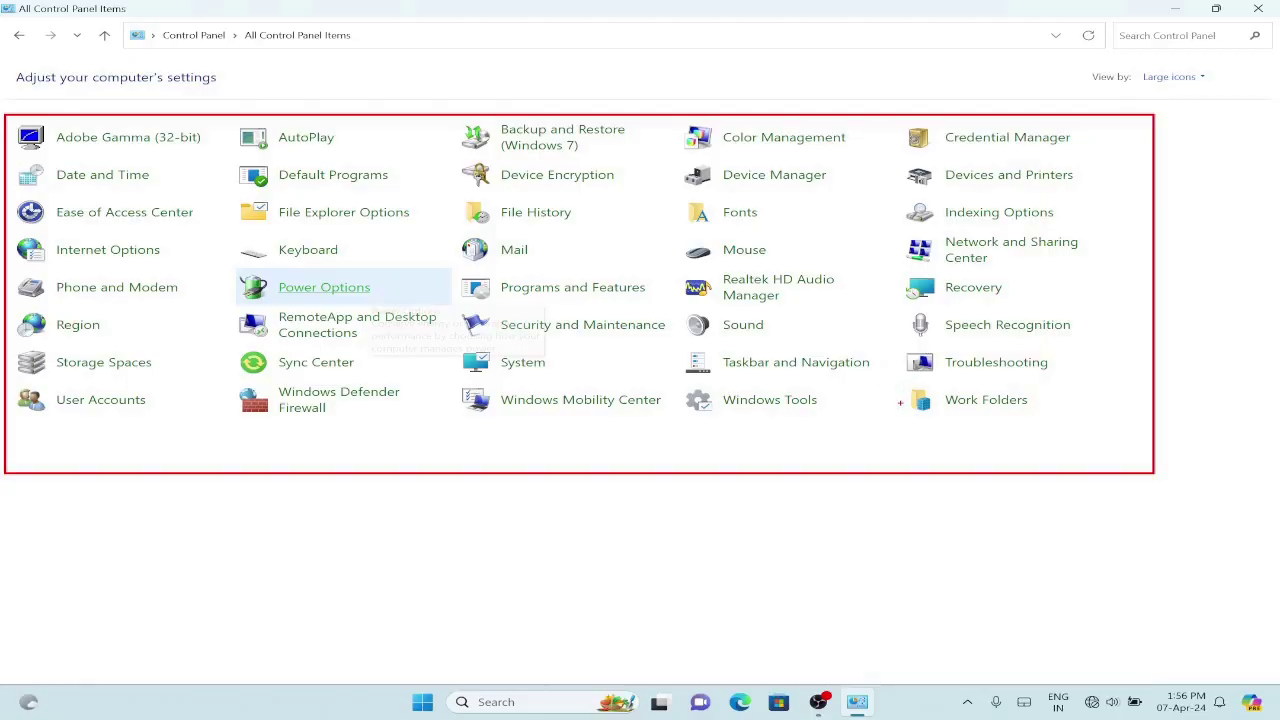
pyautogui.moveTo(891, 382)
pyautogui.mouseDown()
pyautogui.moveTo(1016, 430)
pyautogui.moveTo(1051, 427)
pyautogui.mouseUp()
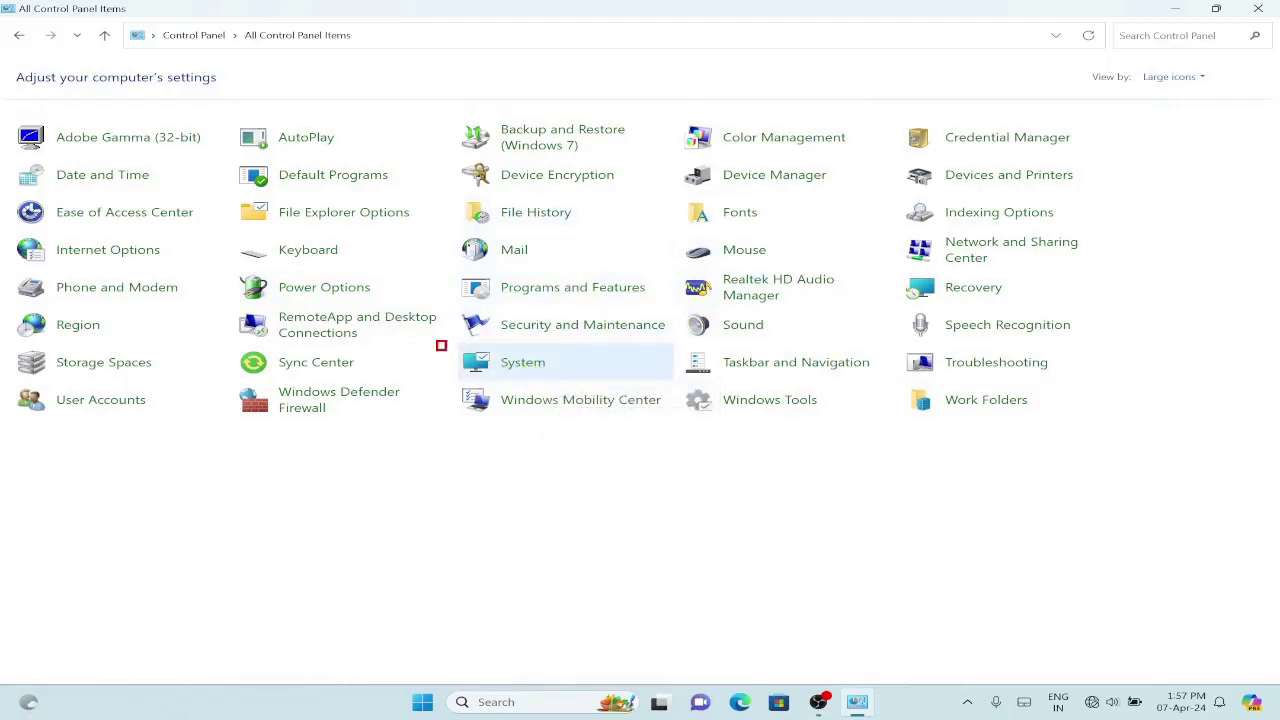
pyautogui.moveTo(441, 345); pyautogui.dragTo(668, 384)
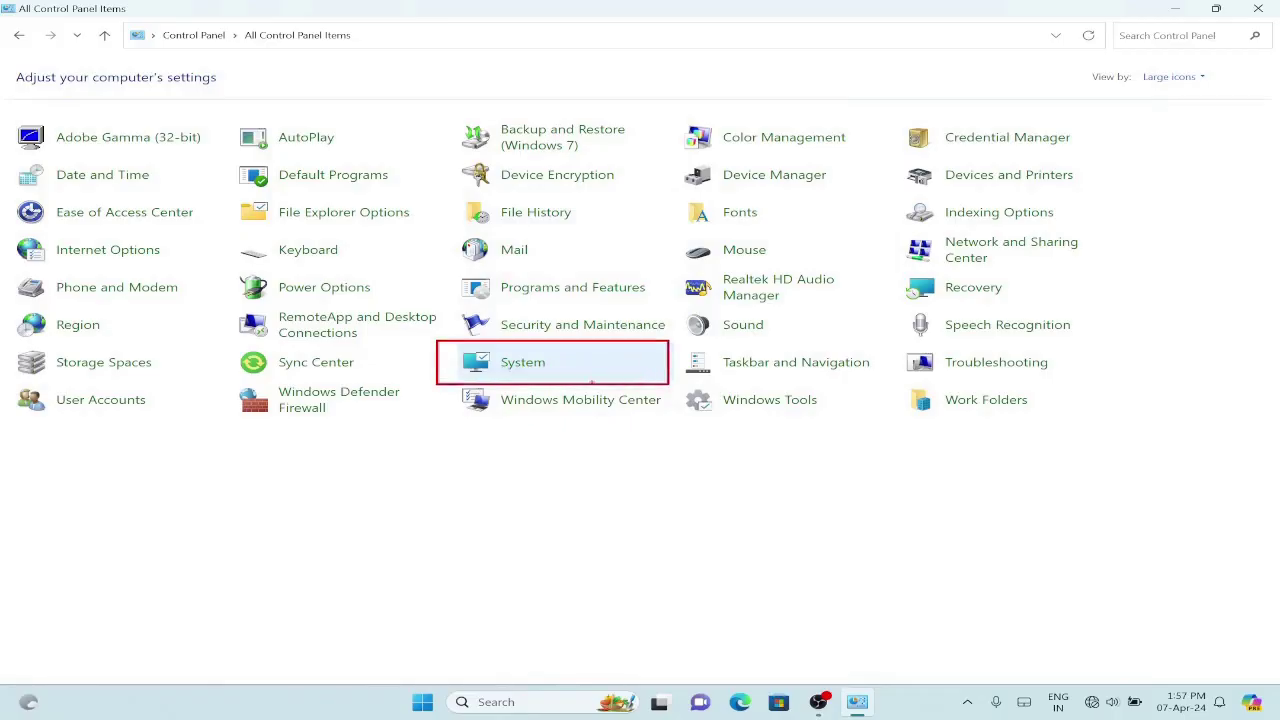
pyautogui.click(540, 372)
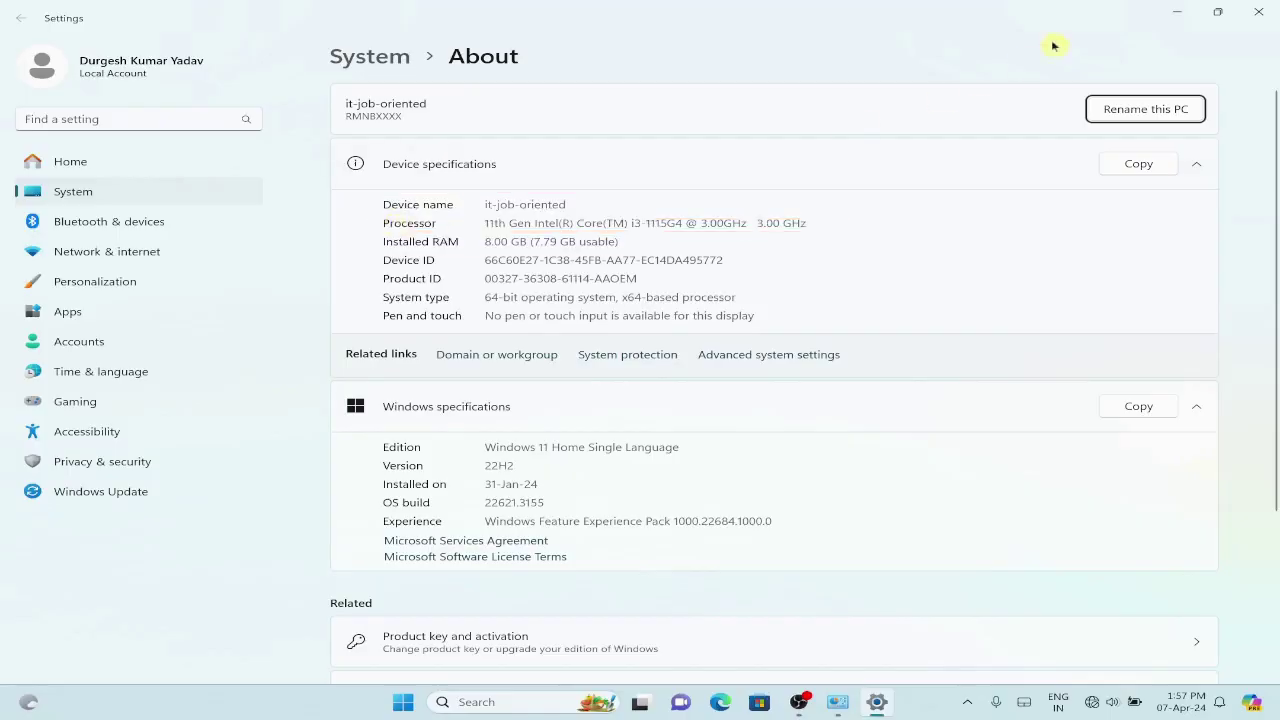
pyautogui.click(1261, 12)
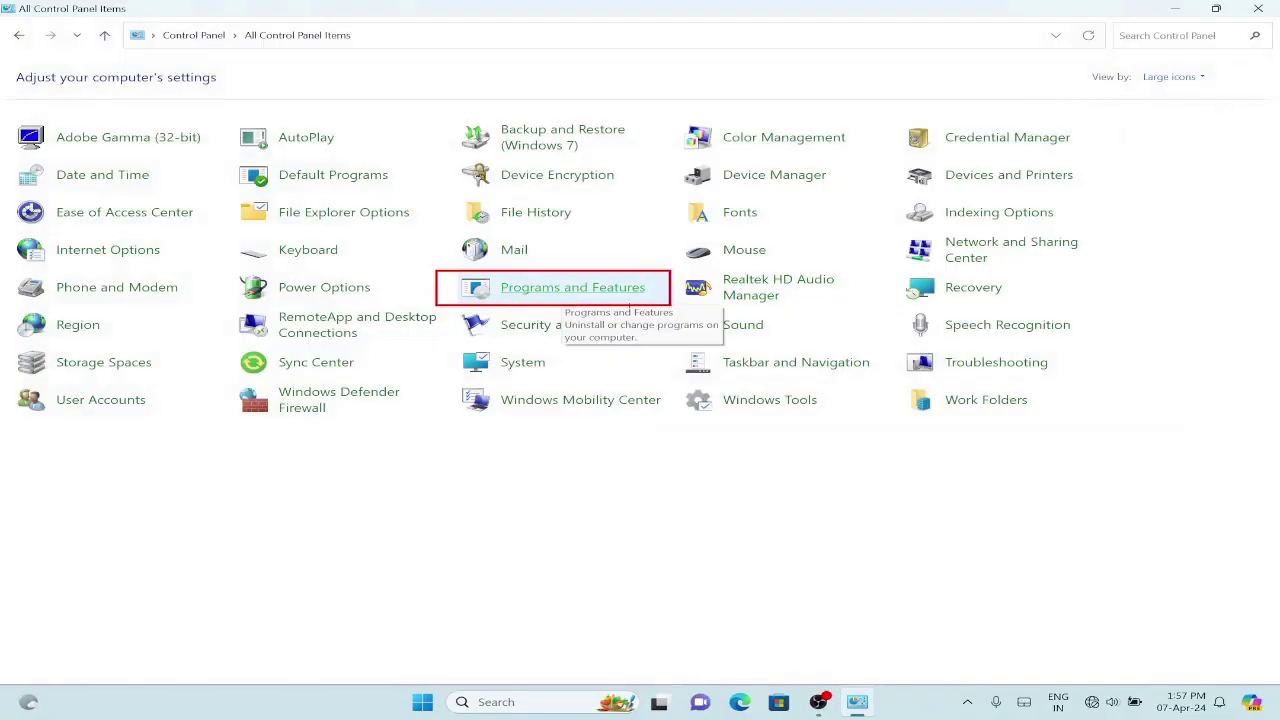
# Step: Open Programs and Features and switch the installed programs list to small icons, followed by tiles
pyautogui.click(545, 290)
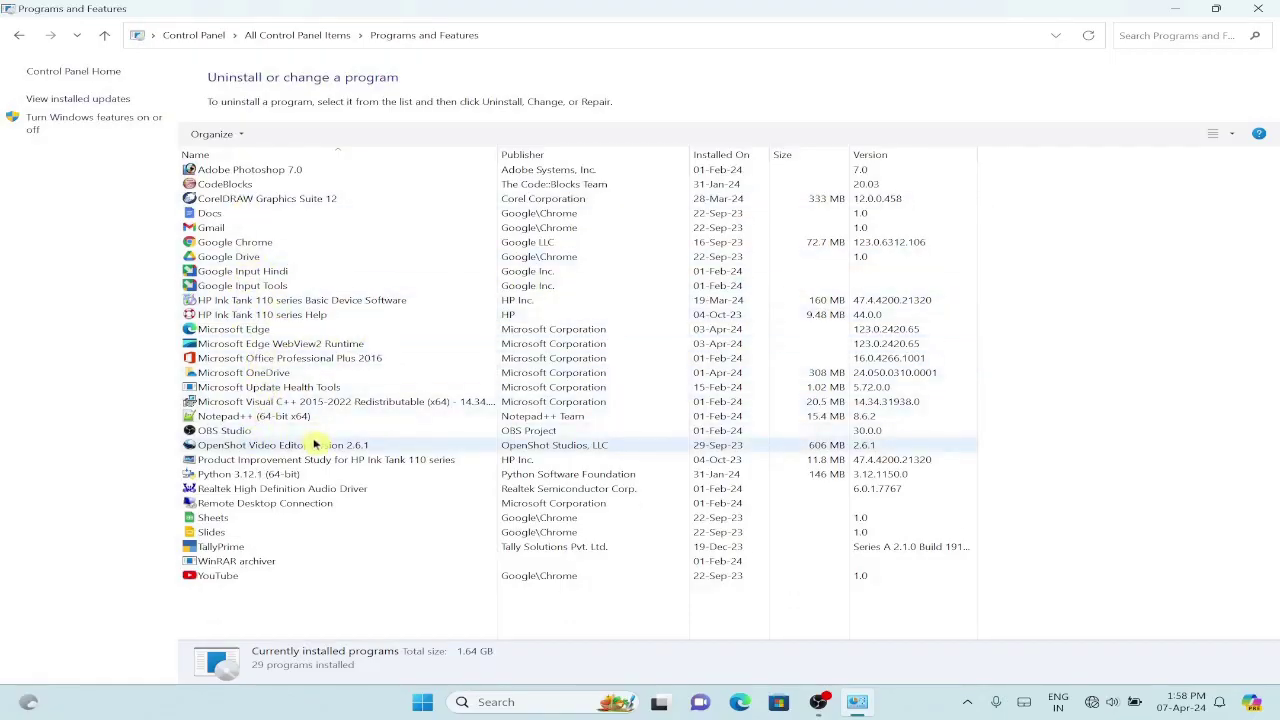
pyautogui.hotkey('ctrl', 'shift', '4')
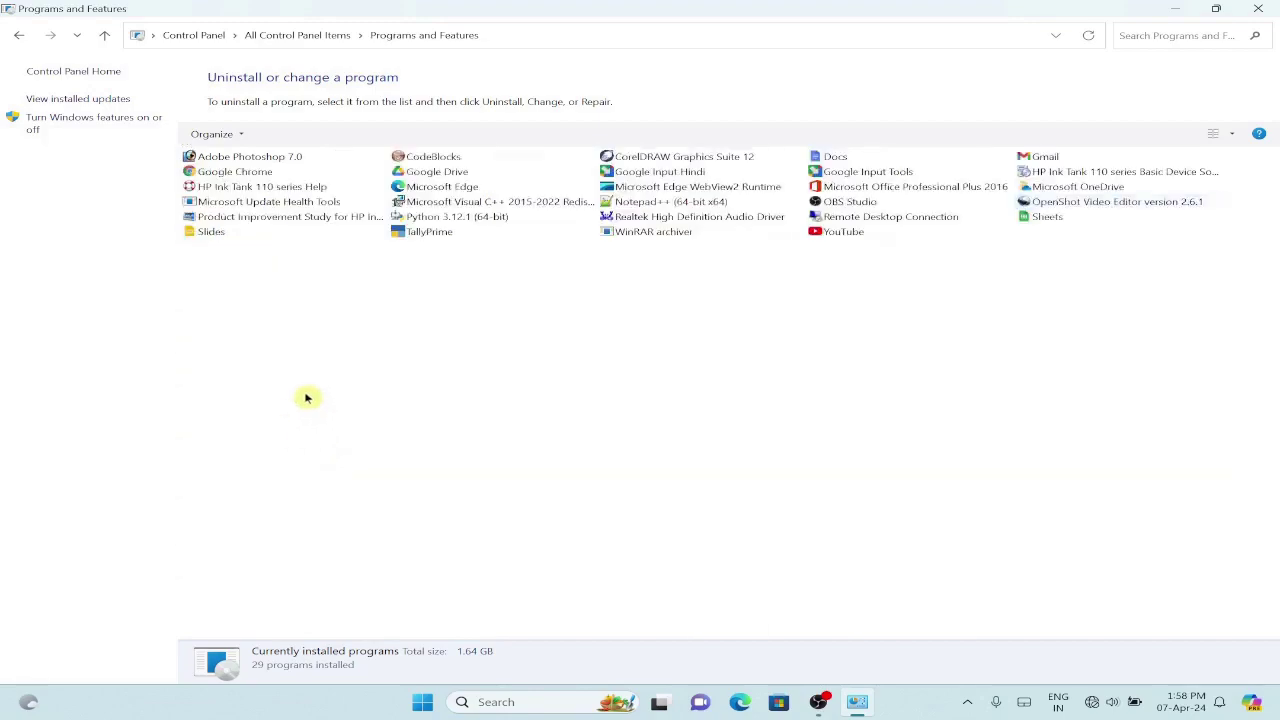
pyautogui.hotkey('ctrl', 'shift', '7')
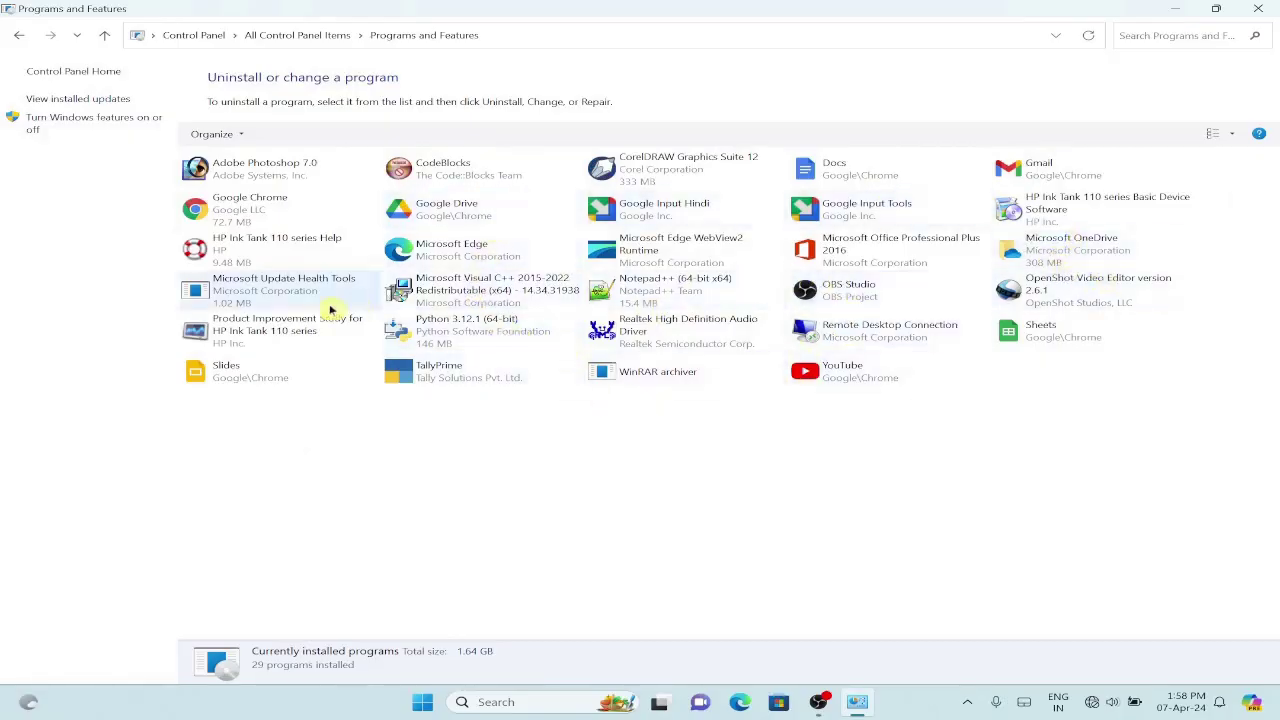
# Step: Uninstall Adobe Photoshop 7.0, agreeing to remove all unused shared components, and close the Programs and Features window
pyautogui.click(295, 172)
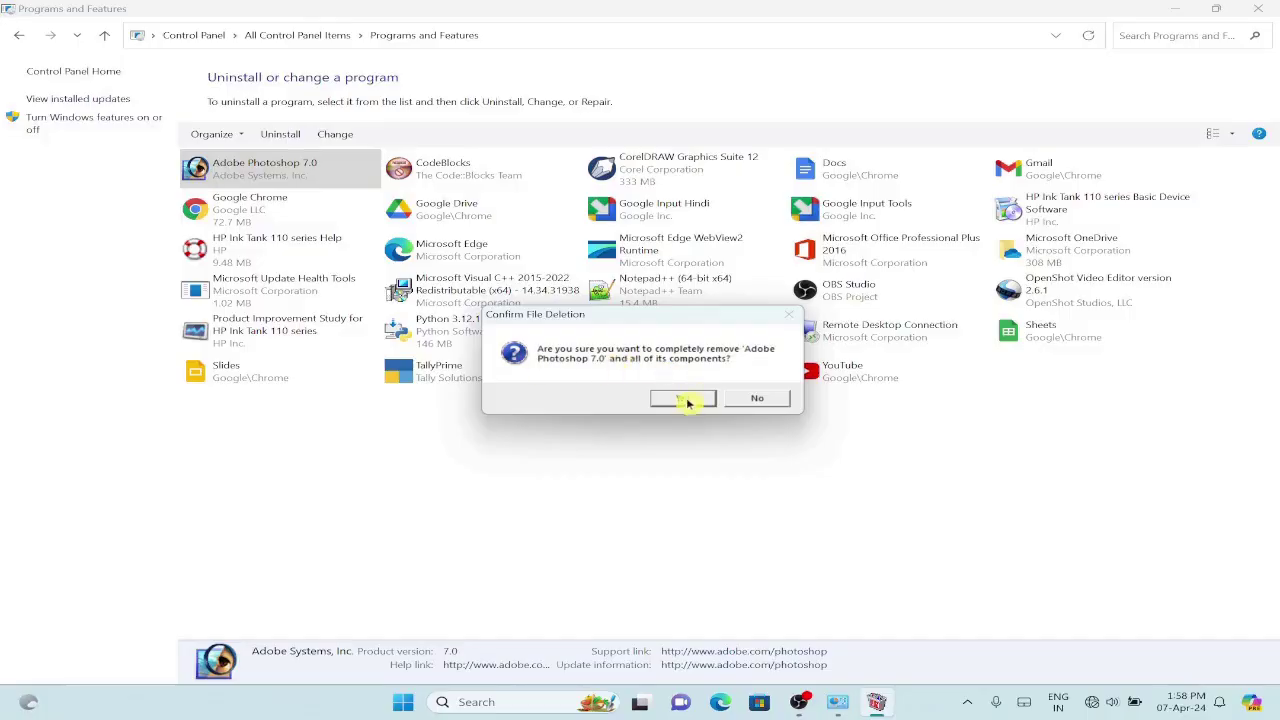
pyautogui.click(688, 399)
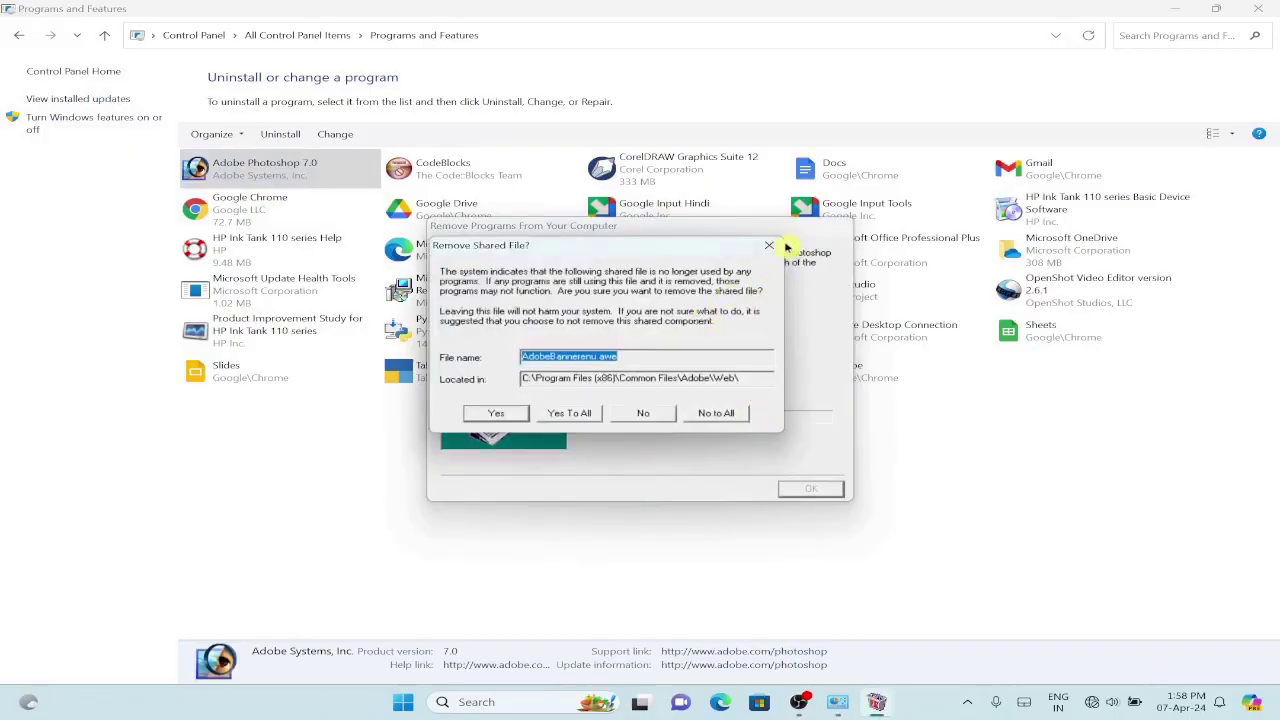
pyautogui.click(503, 420)
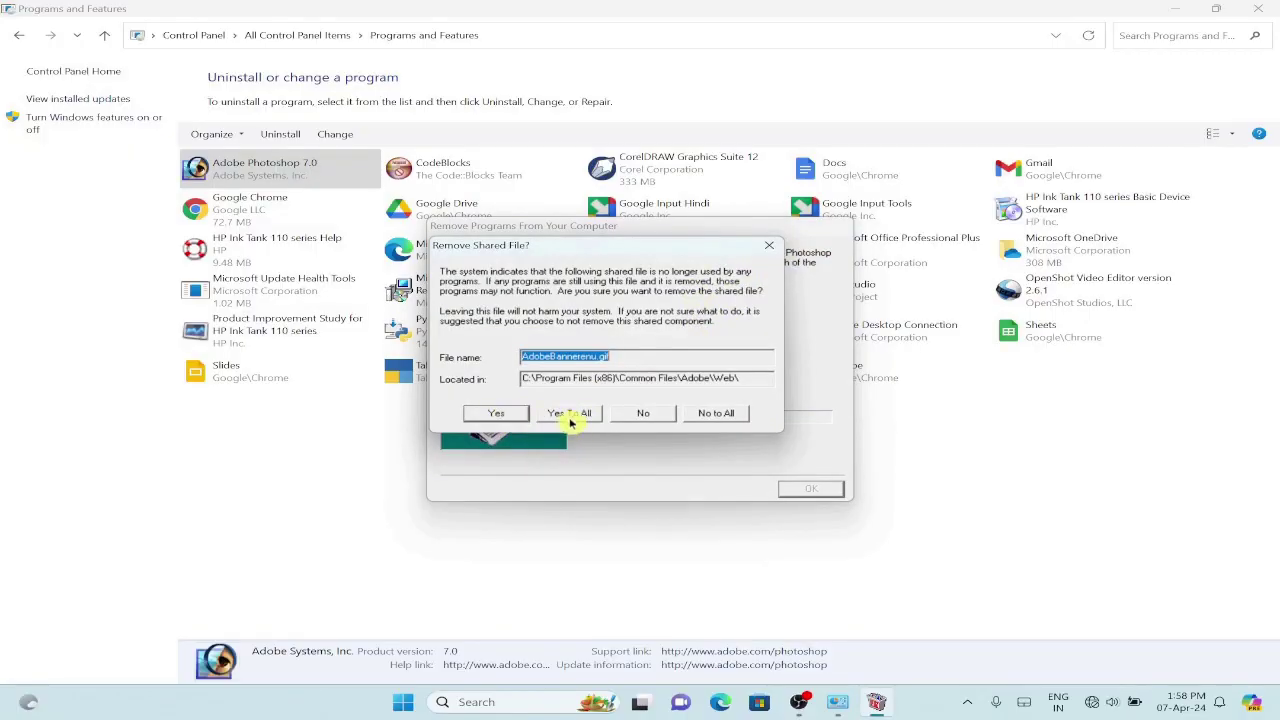
pyautogui.click(505, 417)
pyautogui.click(573, 418)
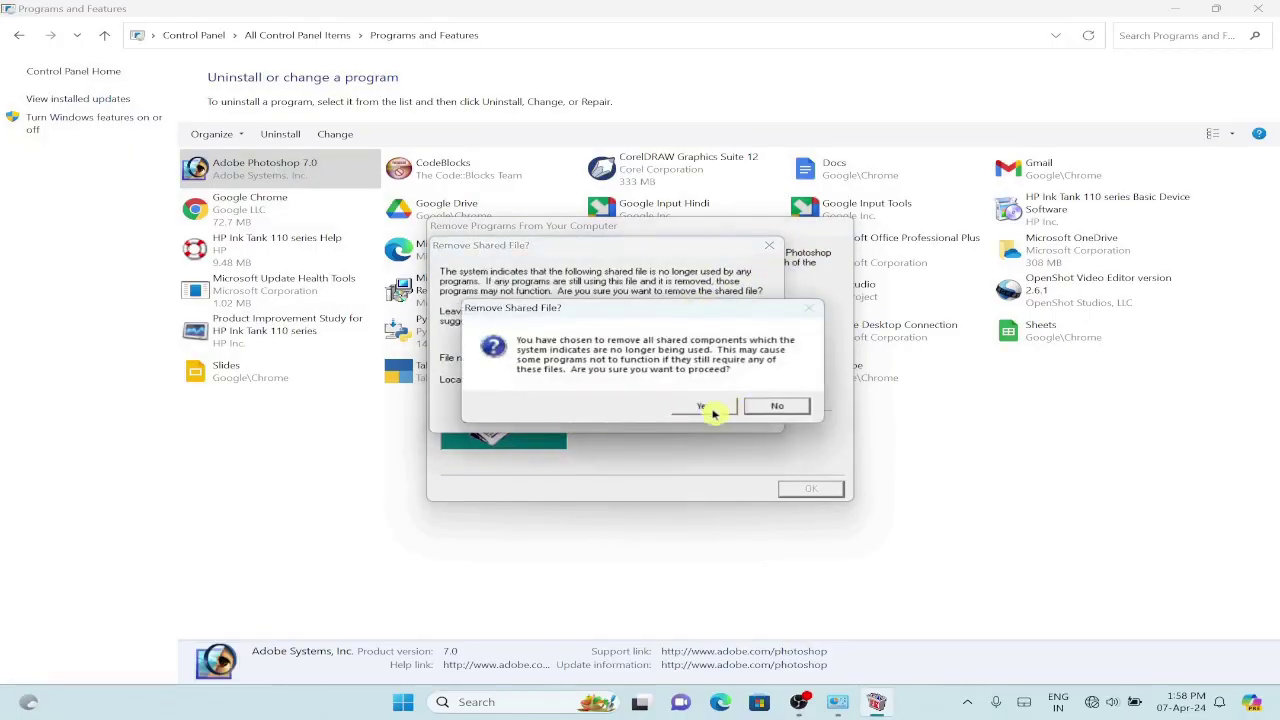
pyautogui.click(708, 409)
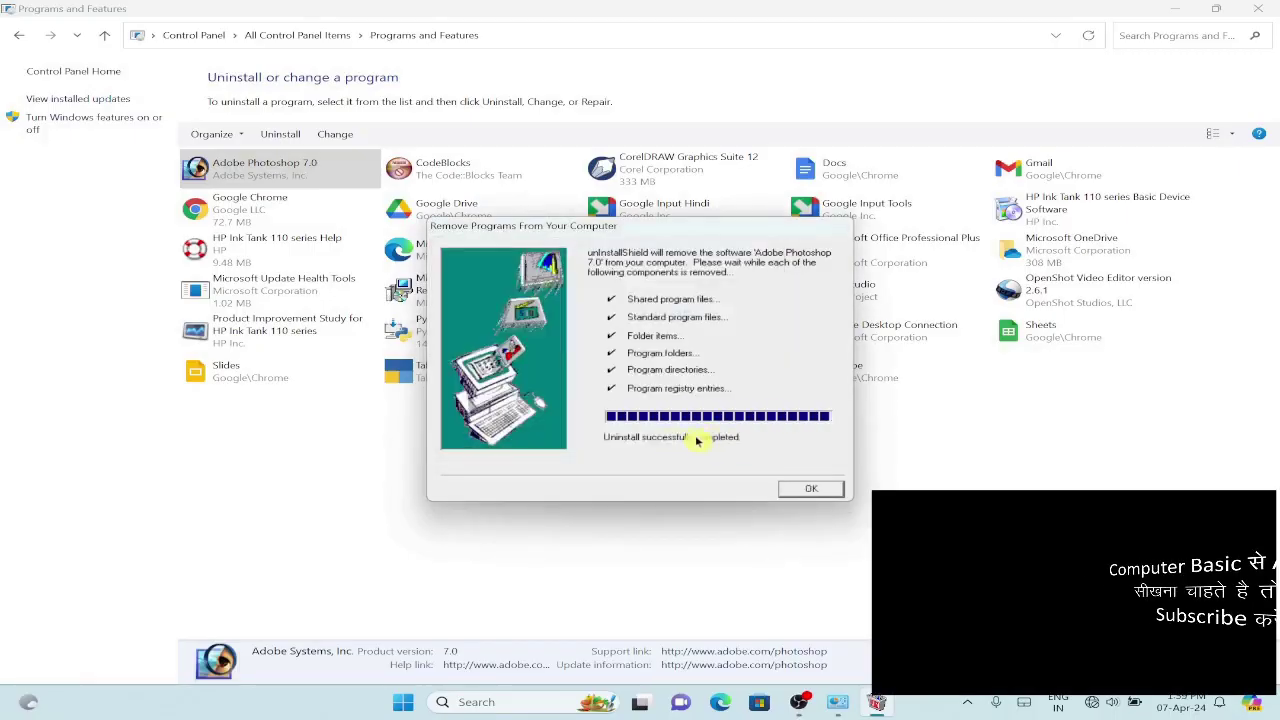
pyautogui.click(816, 490)
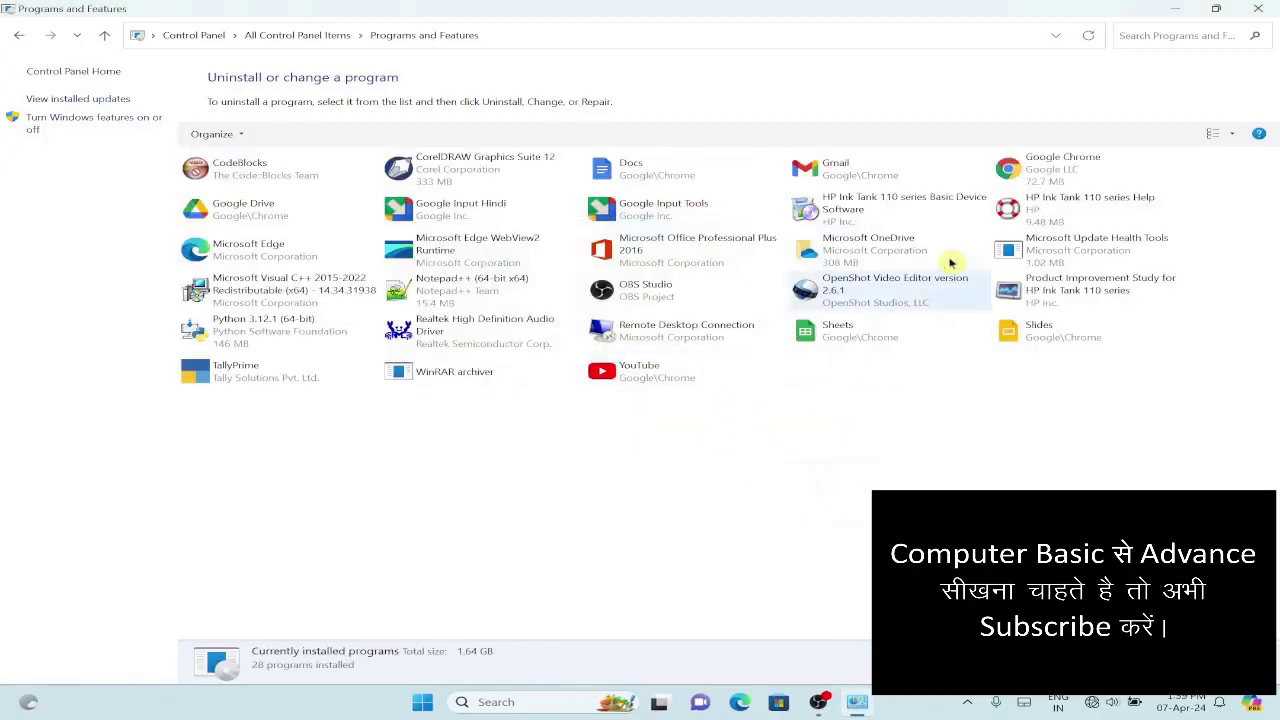
pyautogui.click(1258, 8)
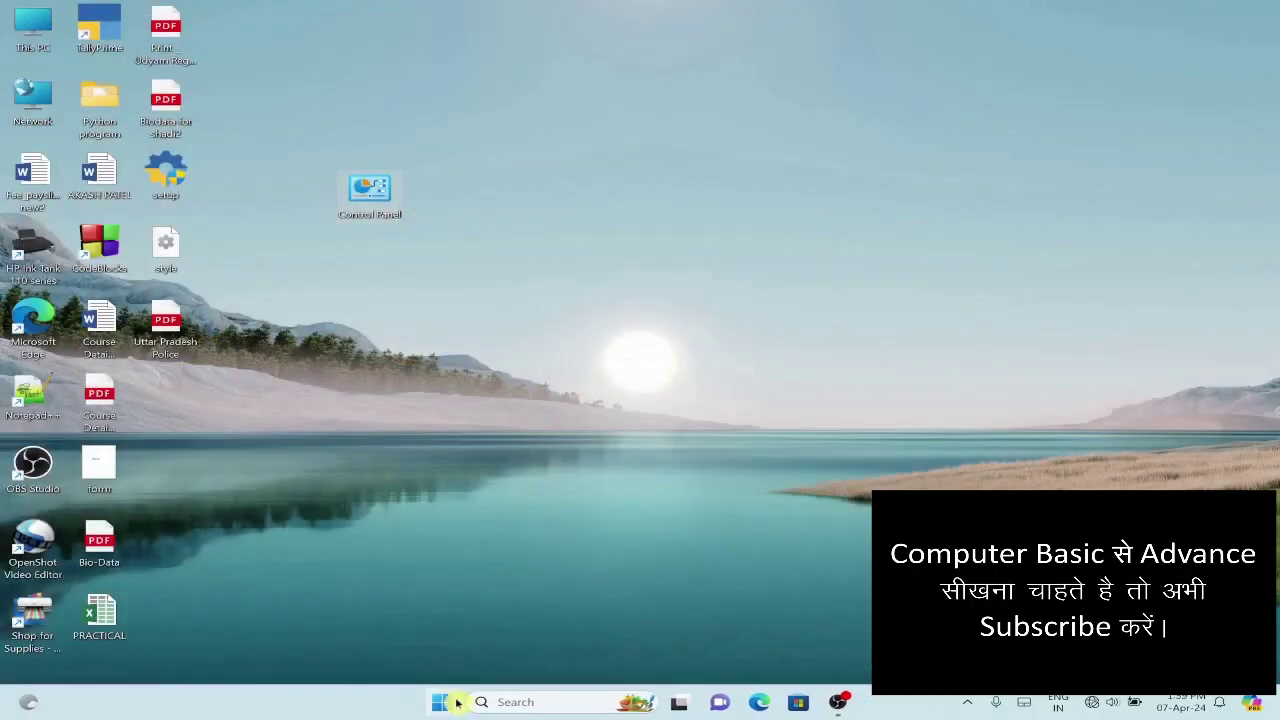
# Step: Search Windows for "photoshop" to check whether the program is still installed, and dismiss the search
pyautogui.click(504, 702)
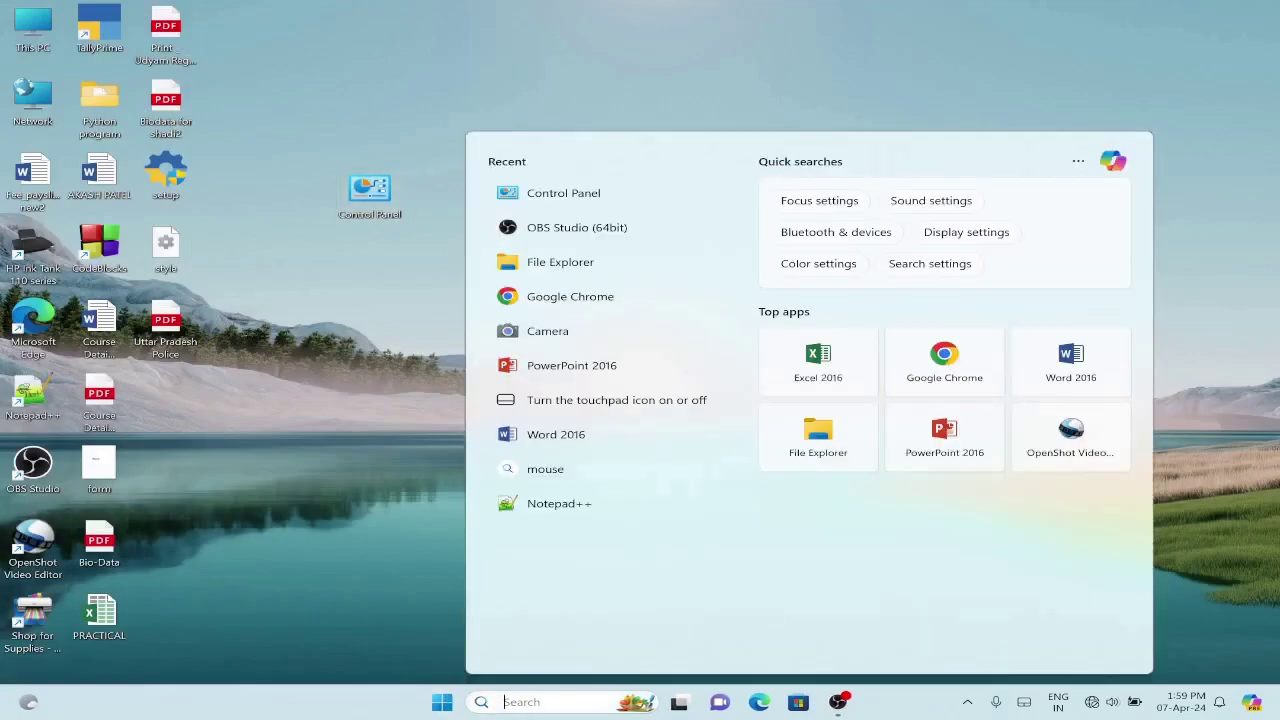
pyautogui.write('photo')
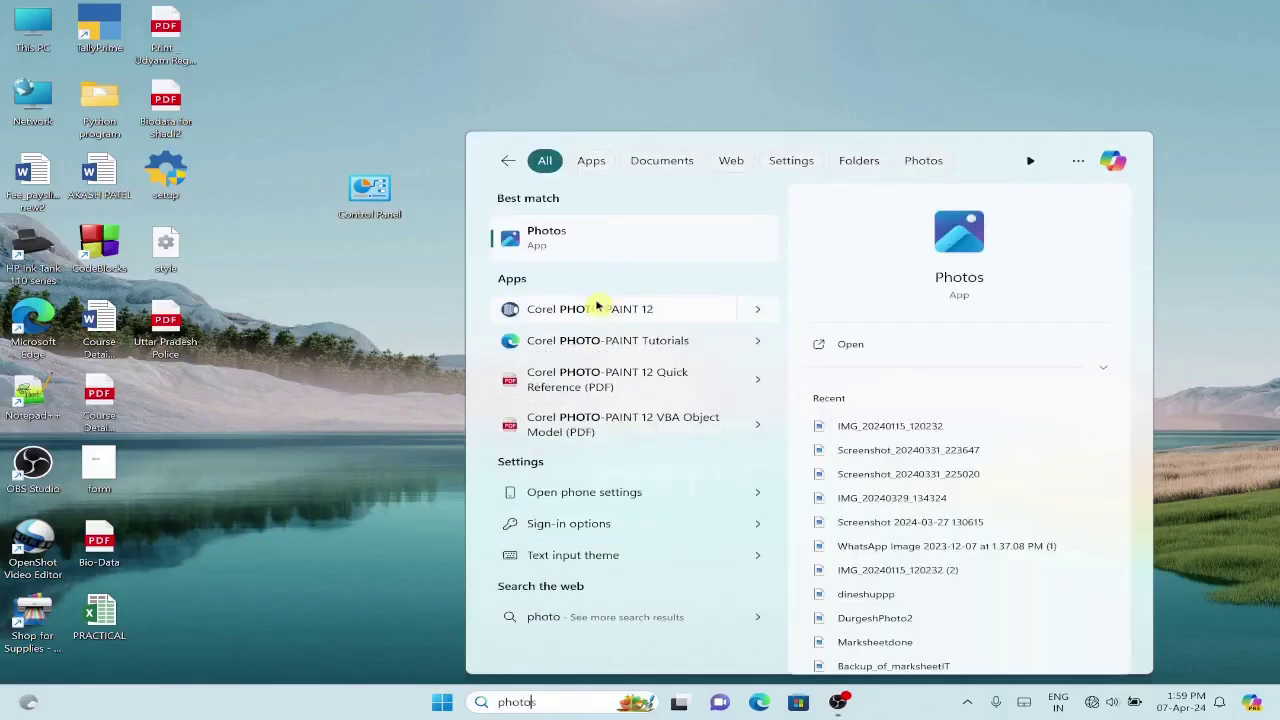
pyautogui.write('shop')
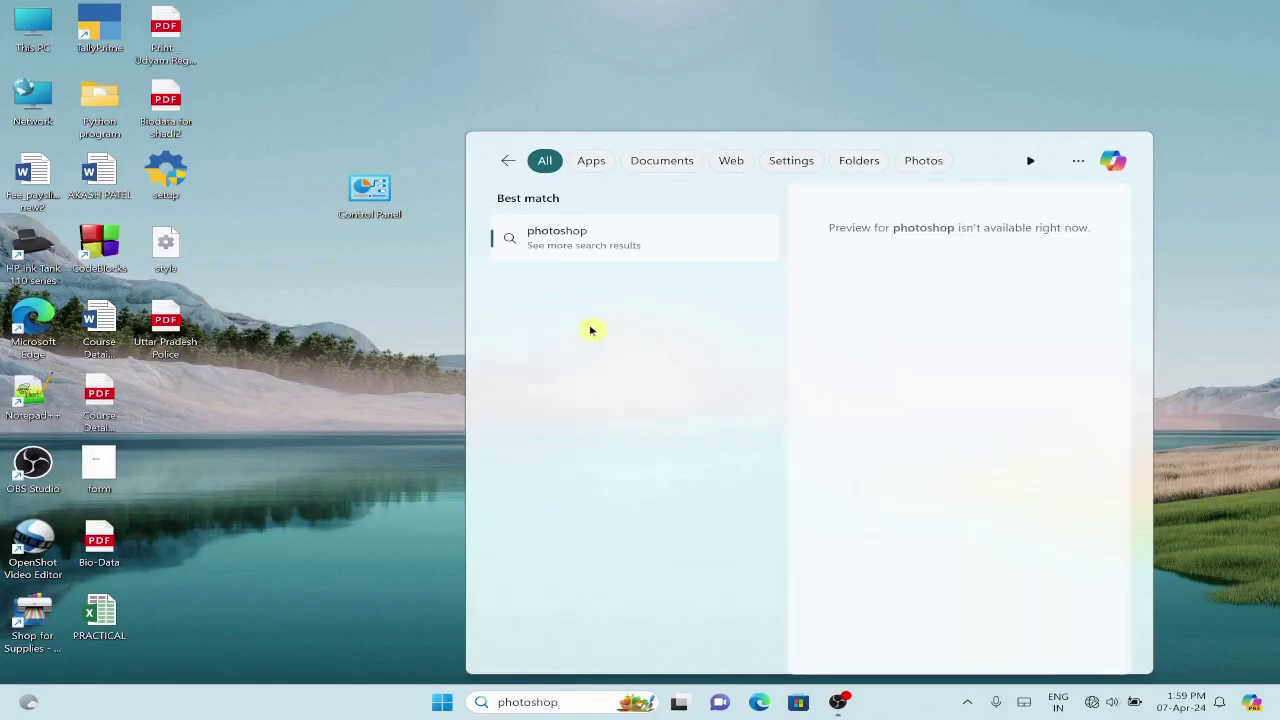
pyautogui.click(843, 100)
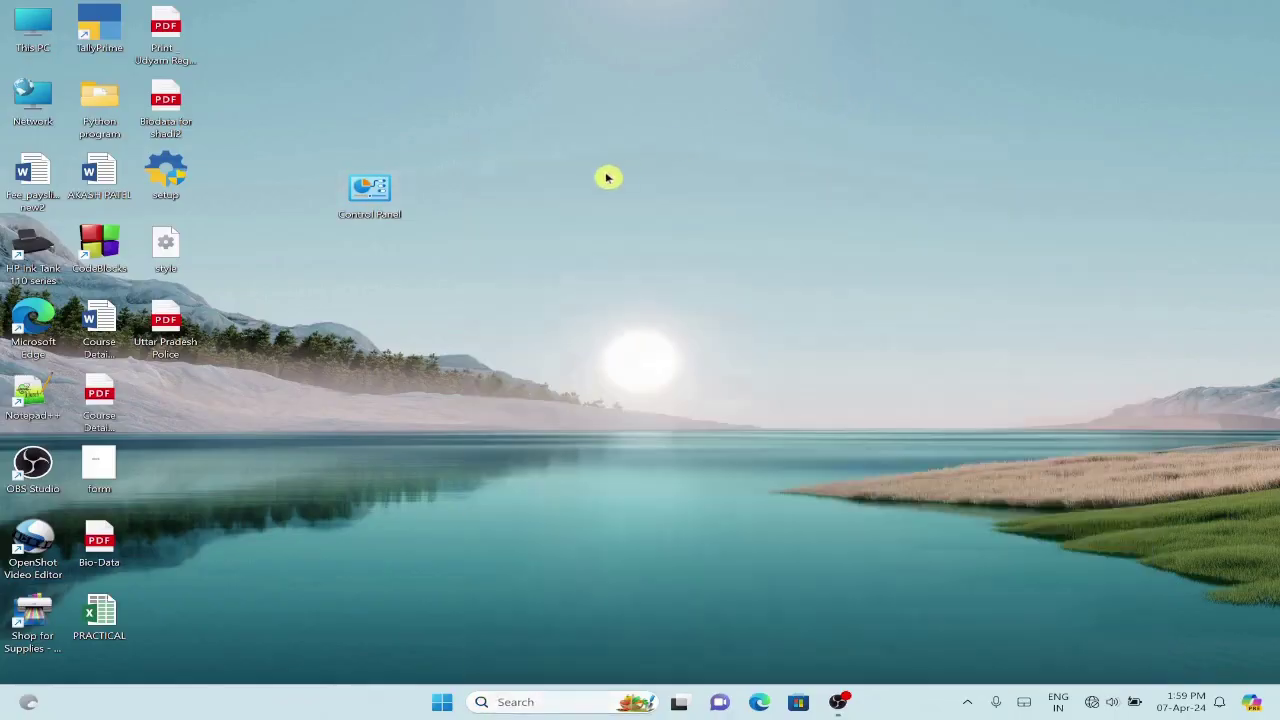
# Step: Reopen Control Panel from its desktop icon and maximize the window
pyautogui.doubleClick(391, 191)
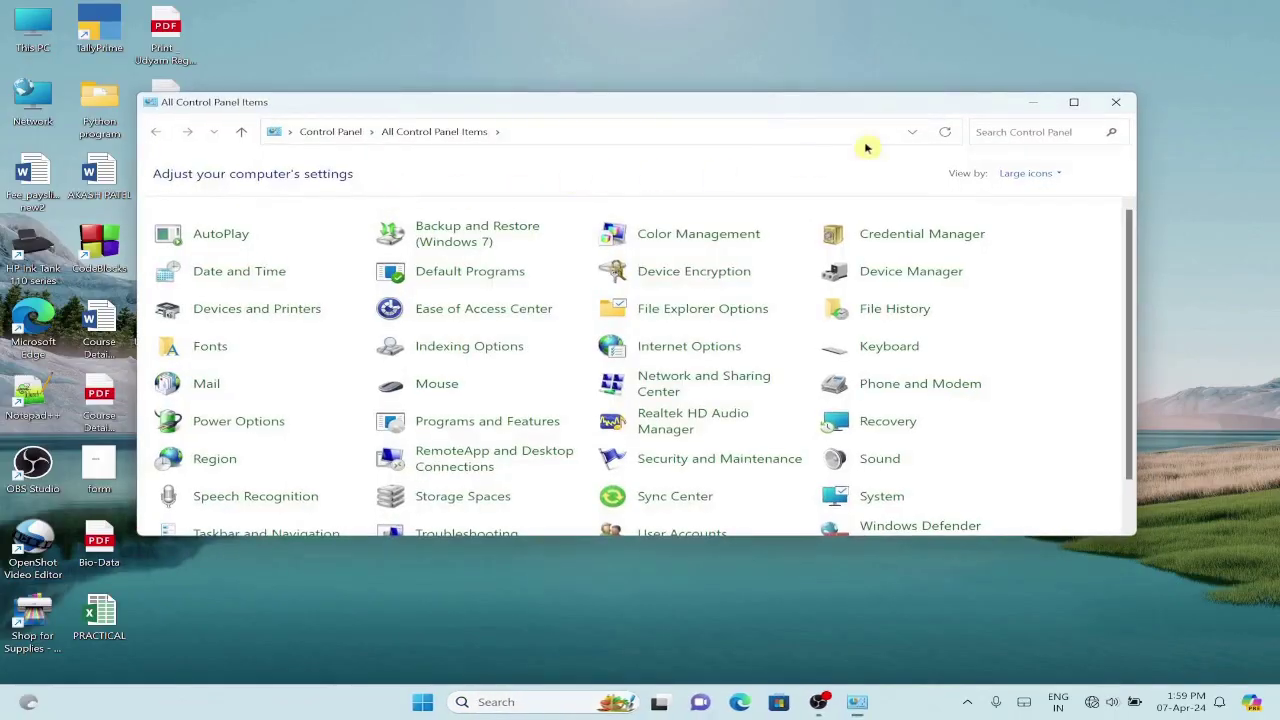
pyautogui.click(1074, 102)
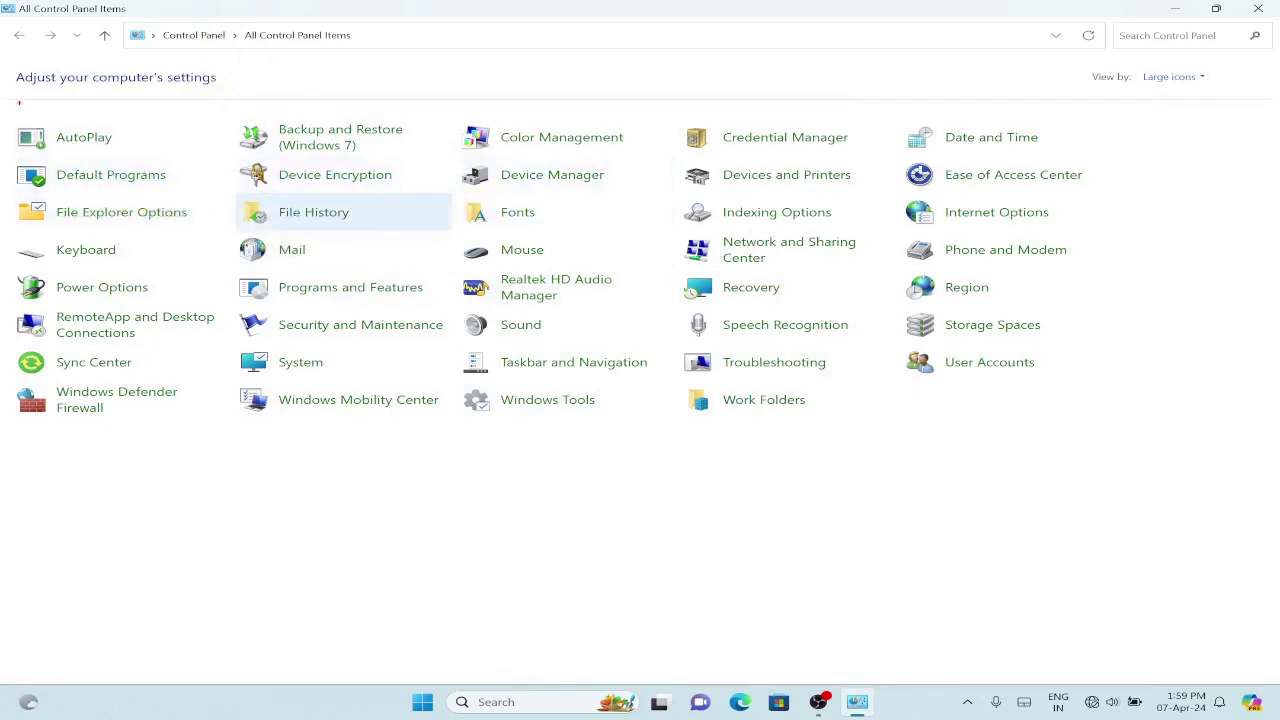
pyautogui.moveTo(7, 97); pyautogui.dragTo(1238, 512)
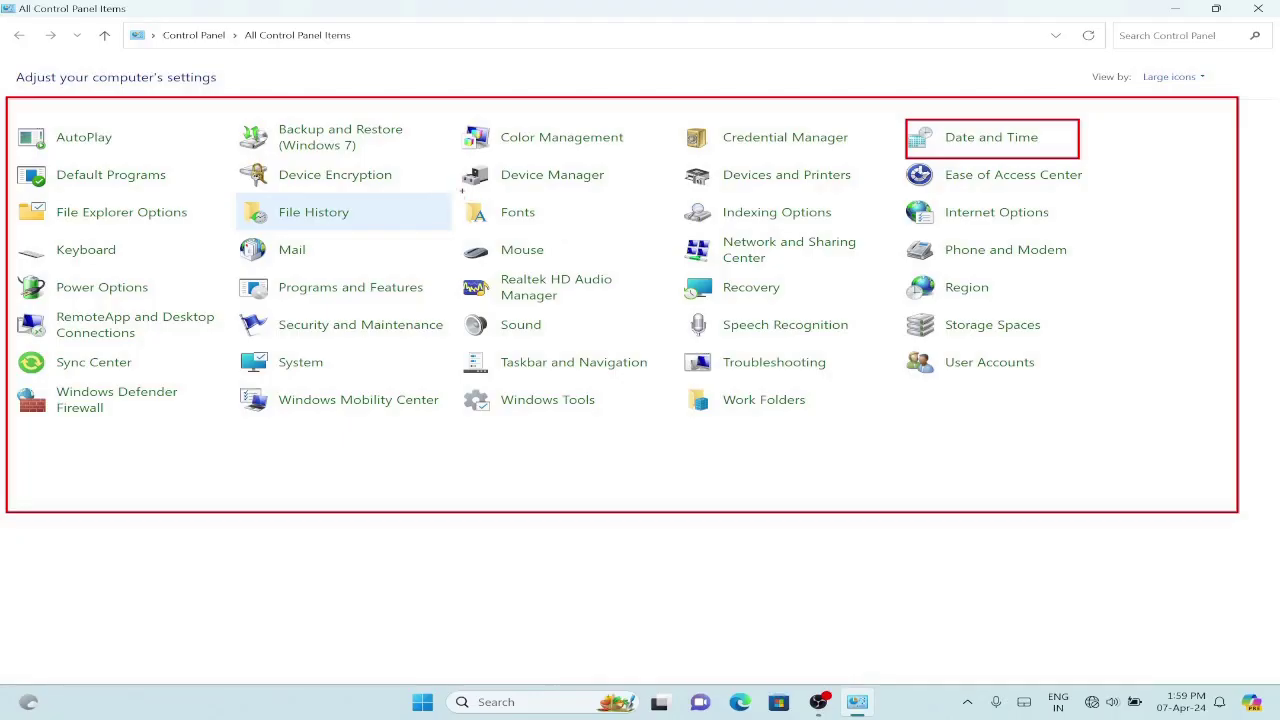
pyautogui.moveTo(460, 190); pyautogui.dragTo(570, 233)
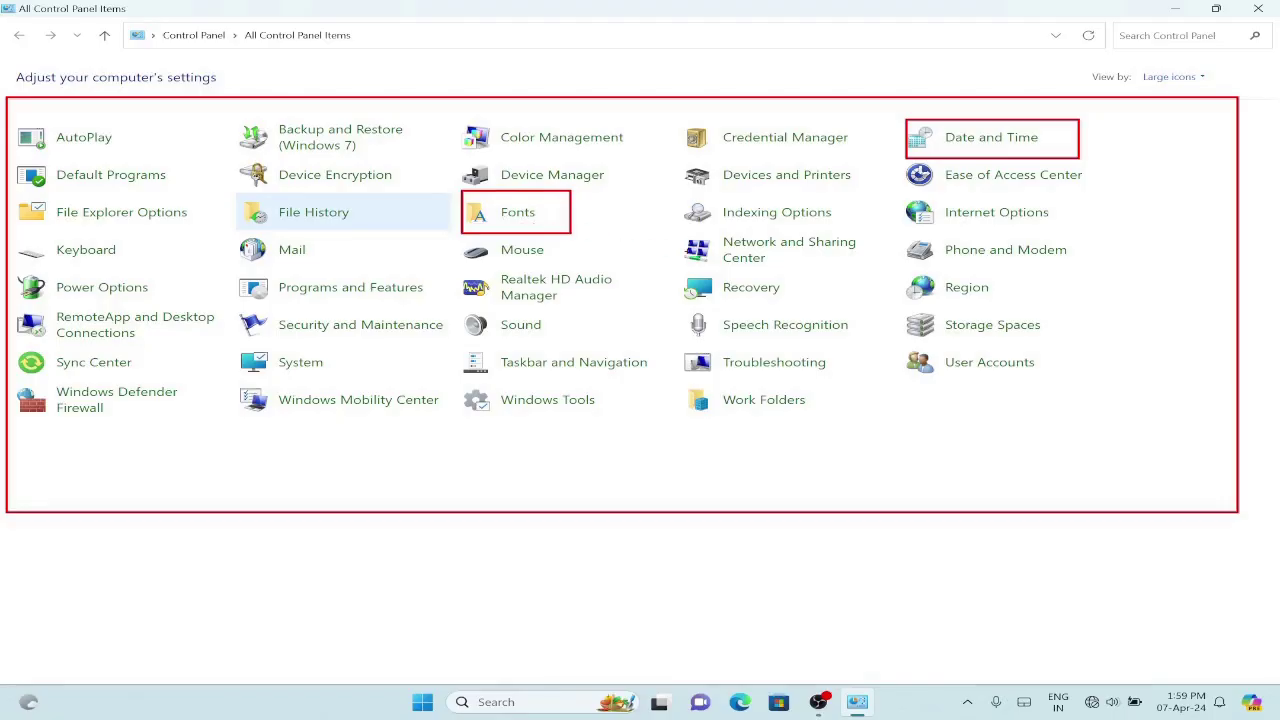
pyautogui.moveTo(633, 226)
pyautogui.mouseDown()
pyautogui.moveTo(646, 254)
pyautogui.moveTo(886, 271)
pyautogui.mouseUp()
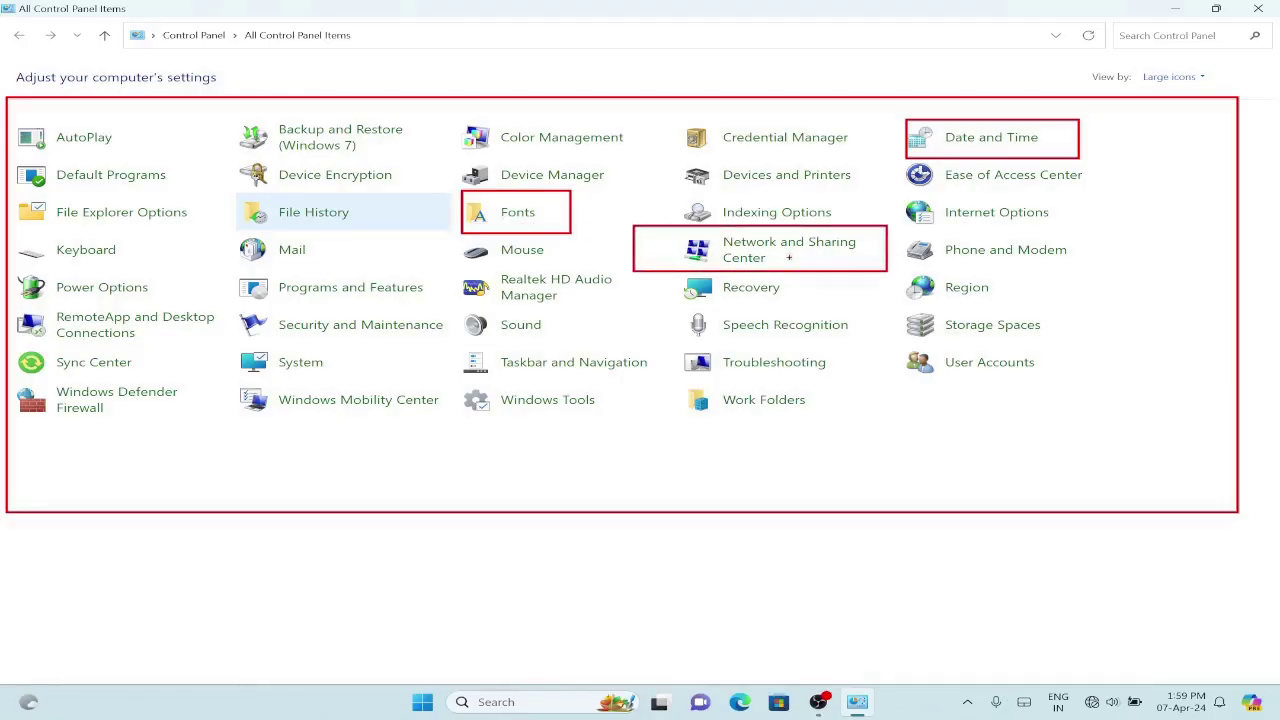